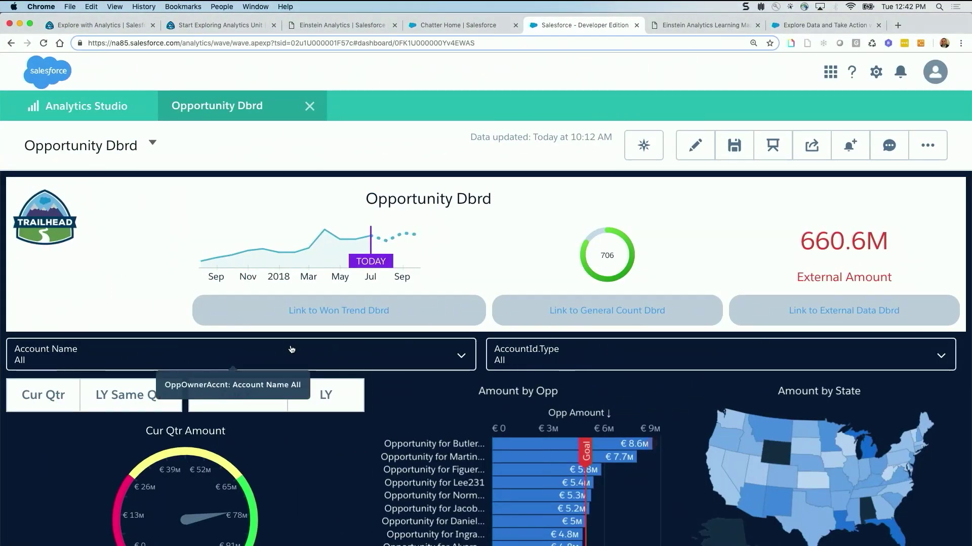
# - Enter edit mode and create a new step named PoP on the OppOwnerAccnt dataset
pyautogui.scroll(-5, 365, 451)
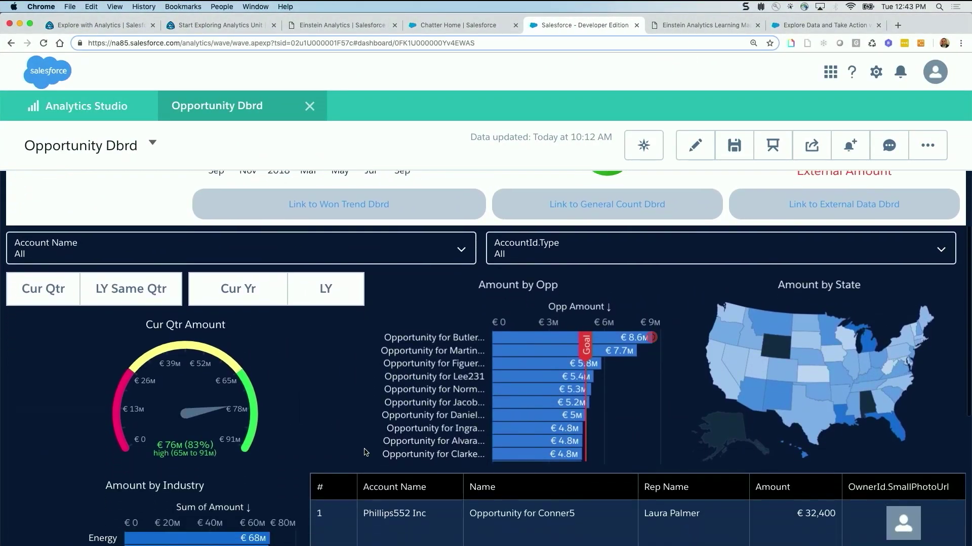
pyautogui.scroll(-2, 366, 452)
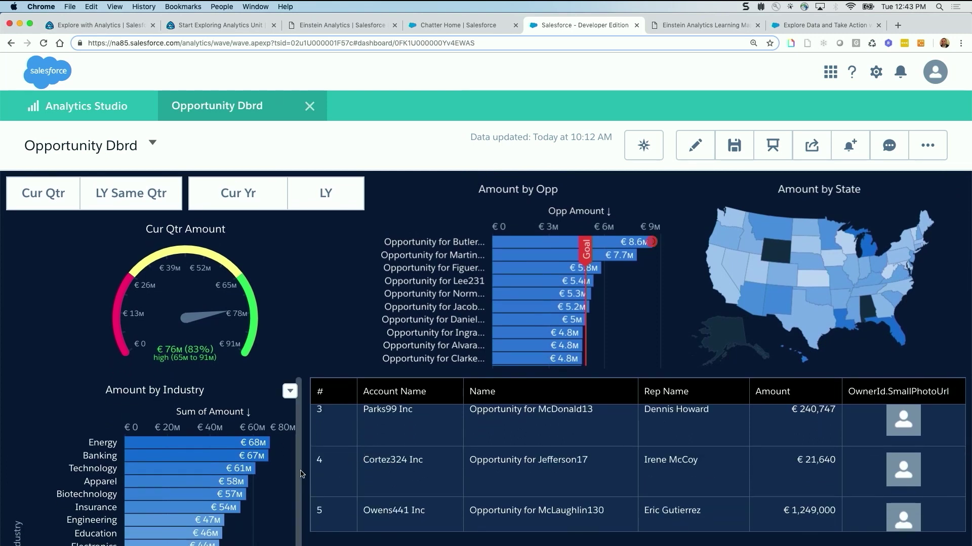
pyautogui.scroll(-4, 306, 472)
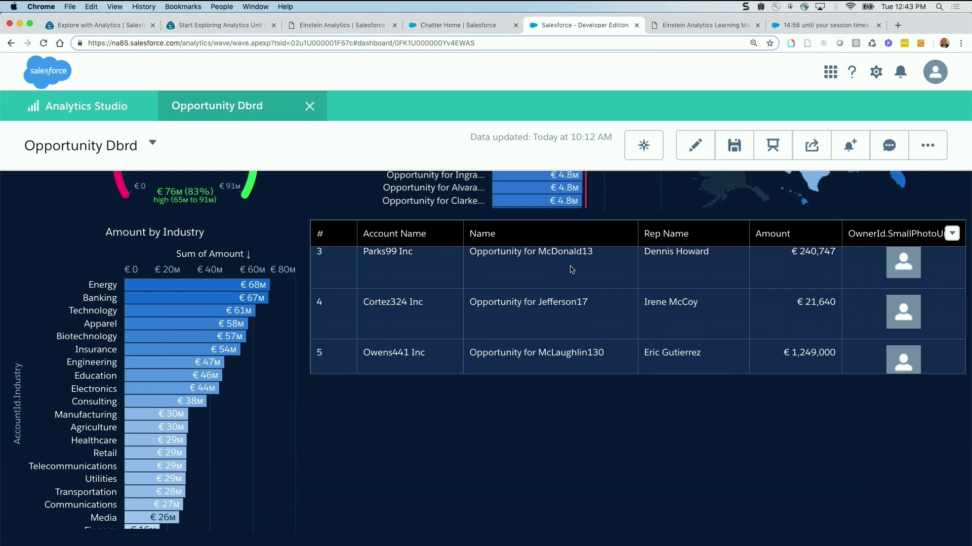
pyautogui.click(685, 157)
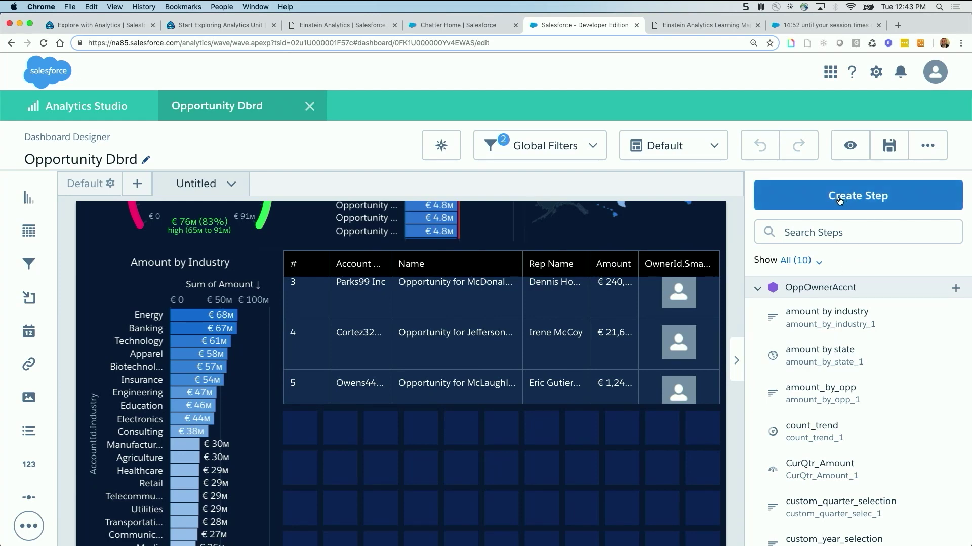
pyautogui.click(862, 203)
pyautogui.click(450, 281)
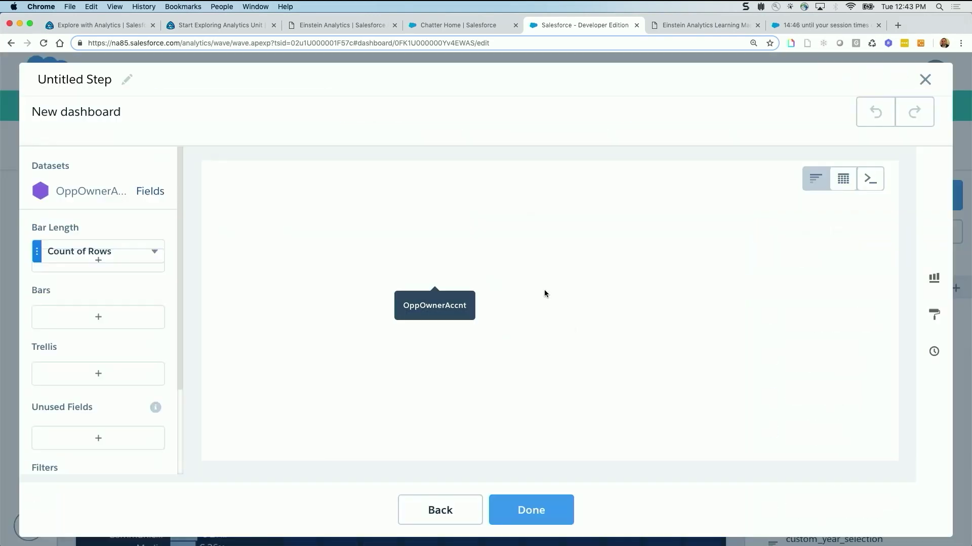
pyautogui.click(87, 80)
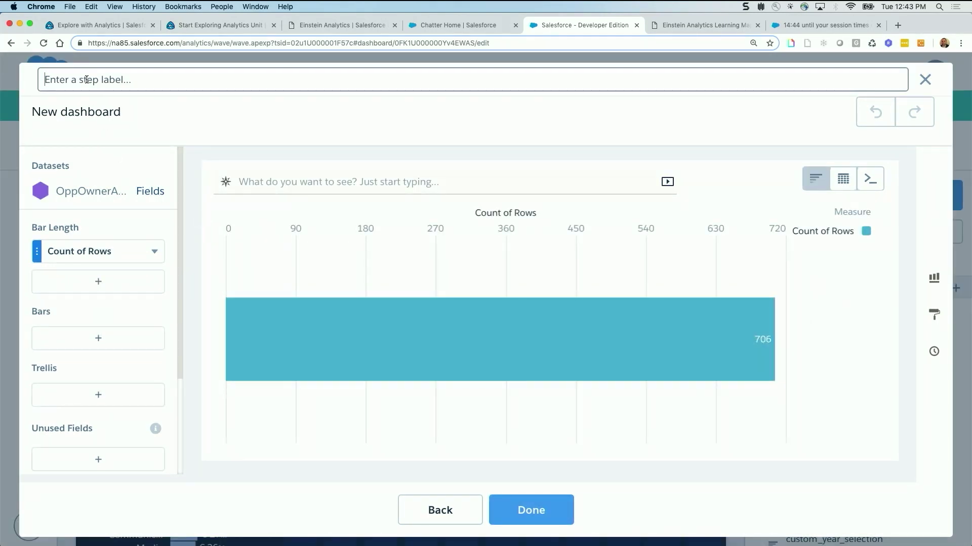
pyautogui.write('PoP')
# - Chart Sum of Amount as bar length, grouped by Close Date (Year-Month)
pyautogui.click(83, 251)
pyautogui.click(199, 282)
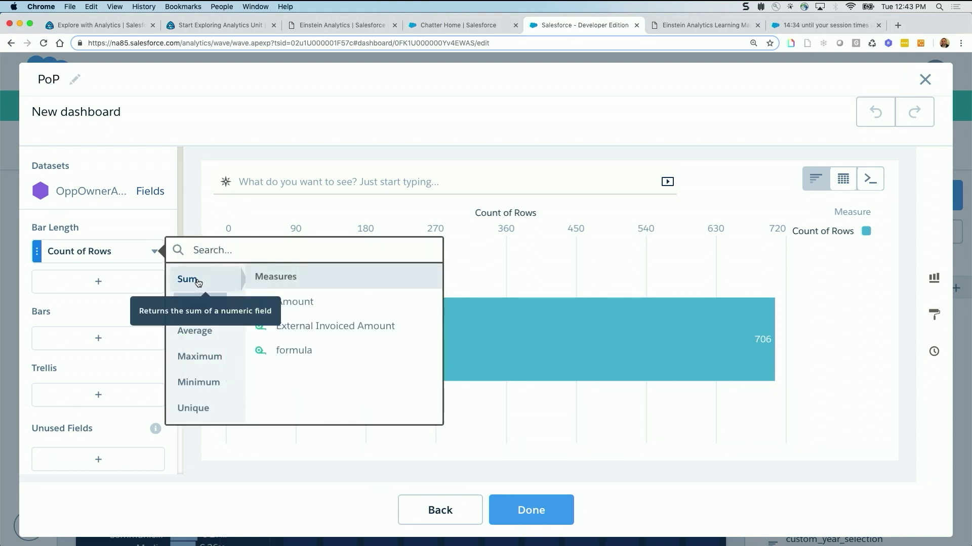
pyautogui.click(280, 302)
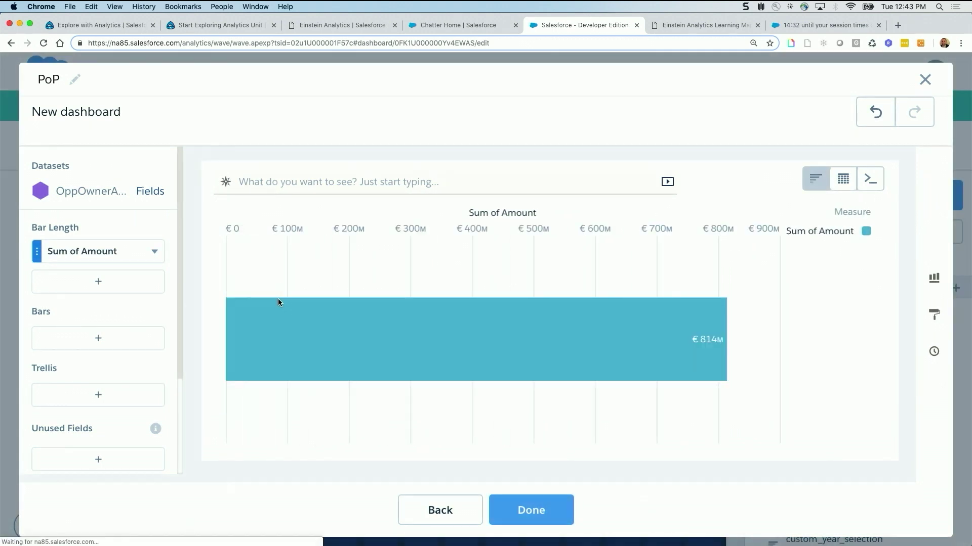
pyautogui.click(98, 338)
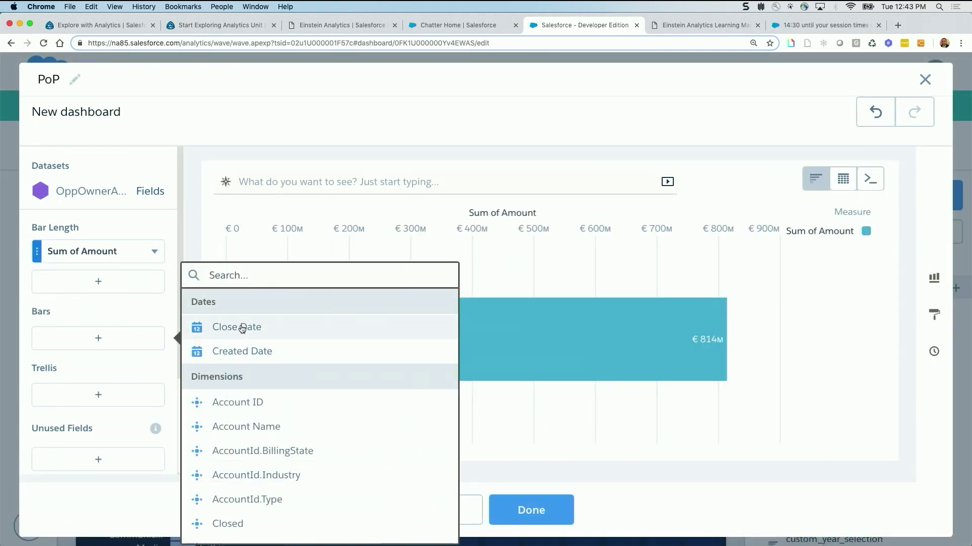
pyautogui.click(242, 332)
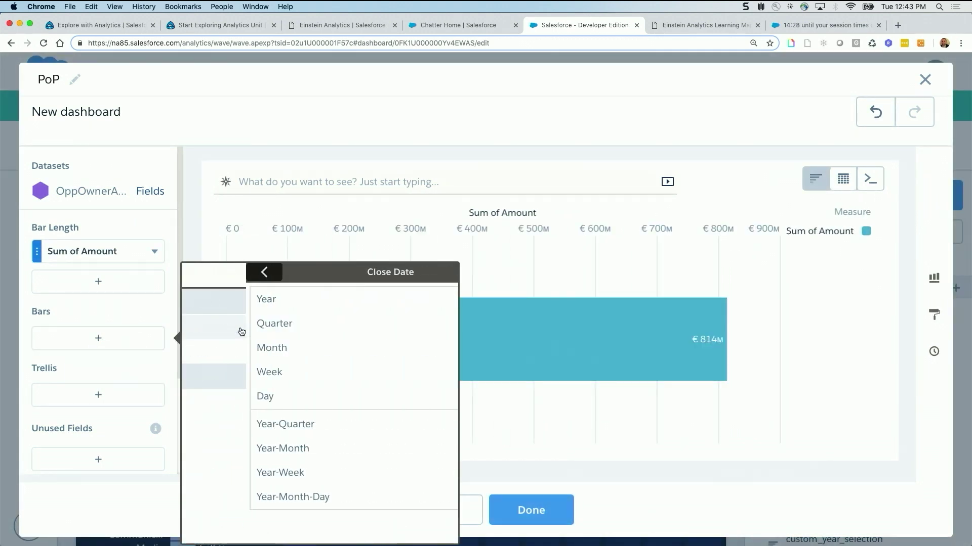
pyautogui.click(245, 449)
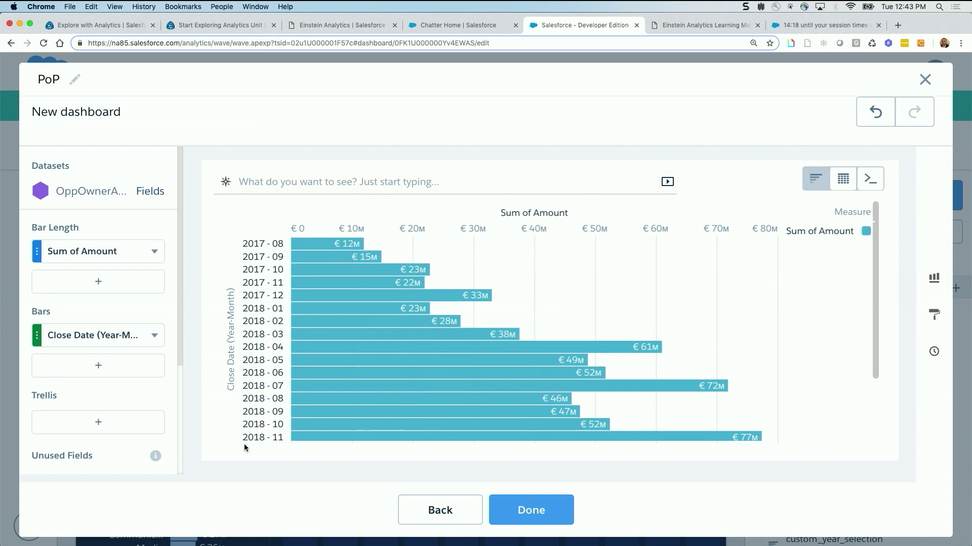
# - Review the Sum of Amount aggregation choices and leave them unchanged
pyautogui.moveTo(312, 247)
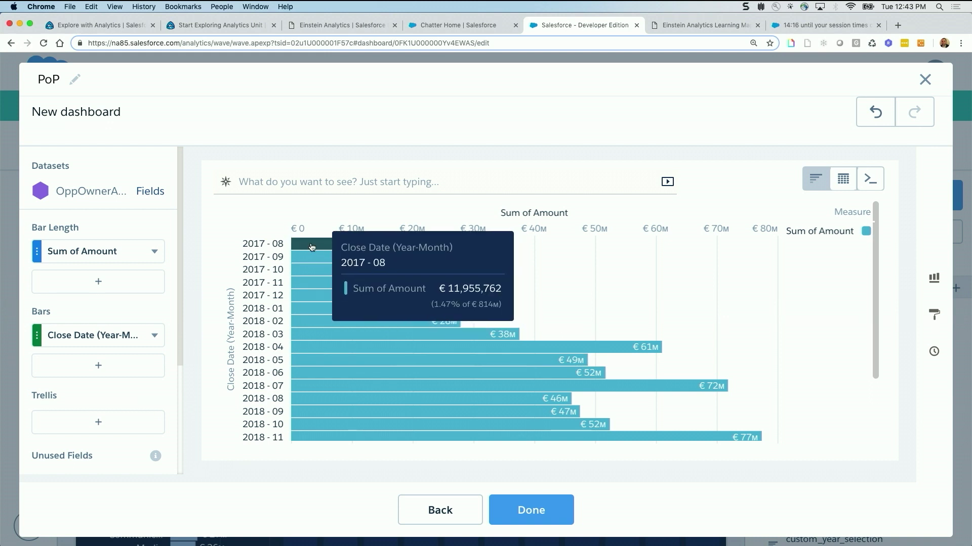
pyautogui.click(154, 252)
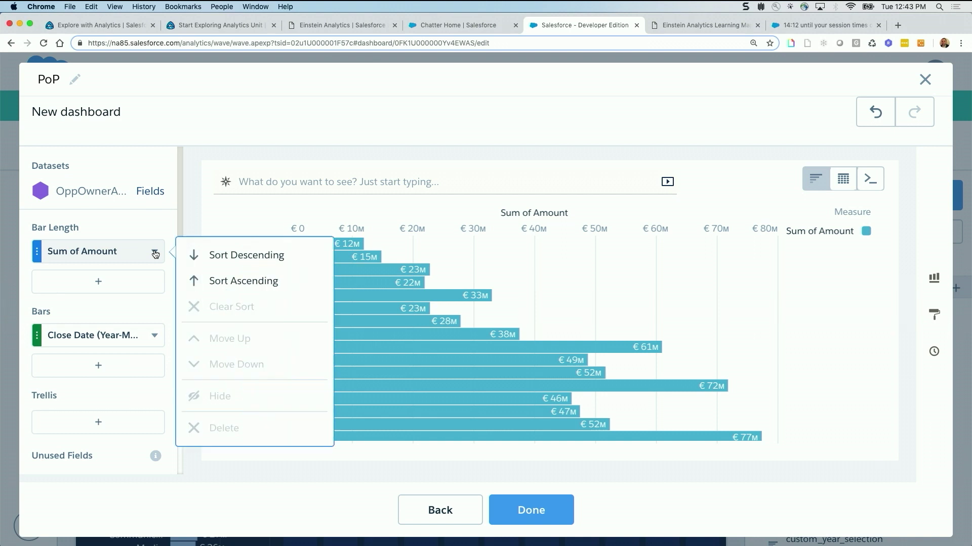
pyautogui.click(80, 253)
pyautogui.scroll(-2, 203, 334)
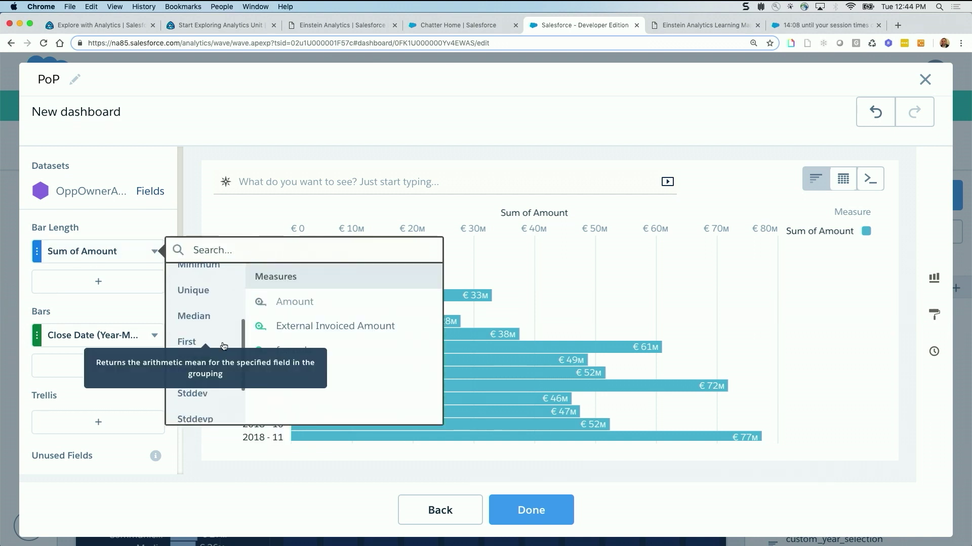
pyautogui.scroll(-1, 223, 346)
pyautogui.scroll(4, 223, 346)
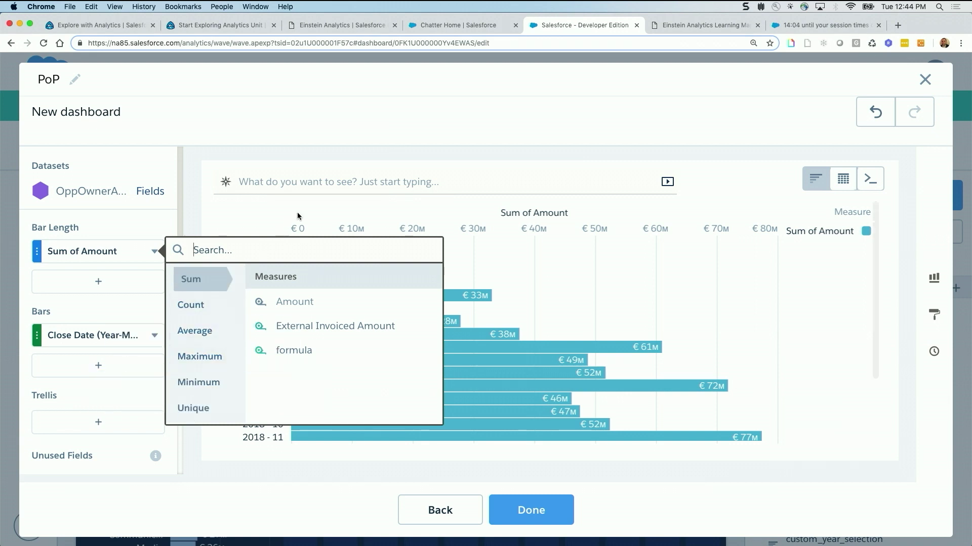
pyautogui.click(384, 152)
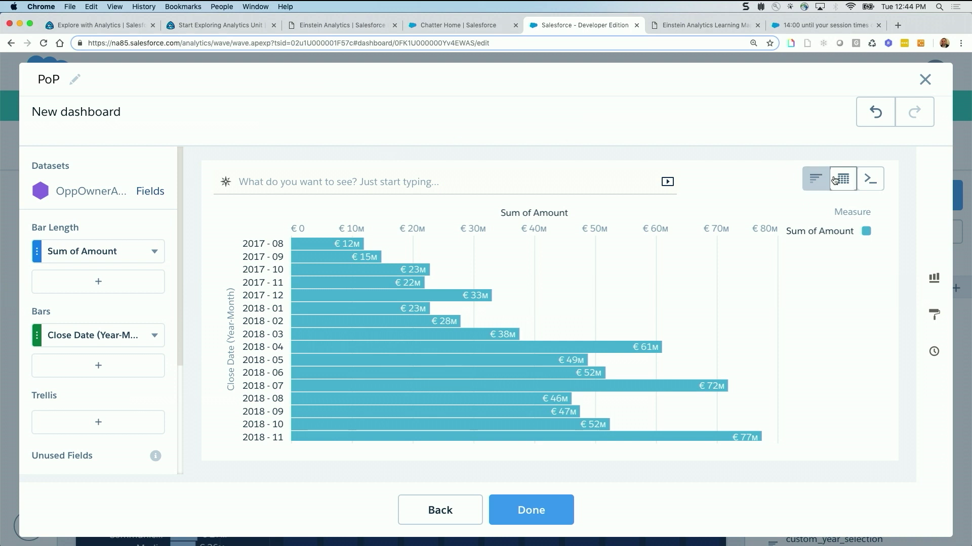
# - Switch the PoP step to a compare table and clone the Sum of Amount column
pyautogui.moveTo(843, 182)
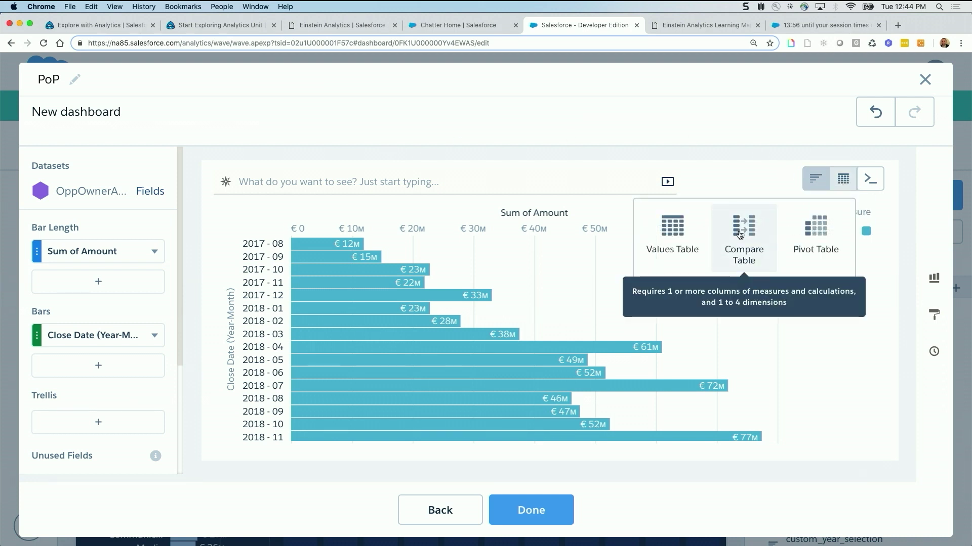
pyautogui.click(741, 235)
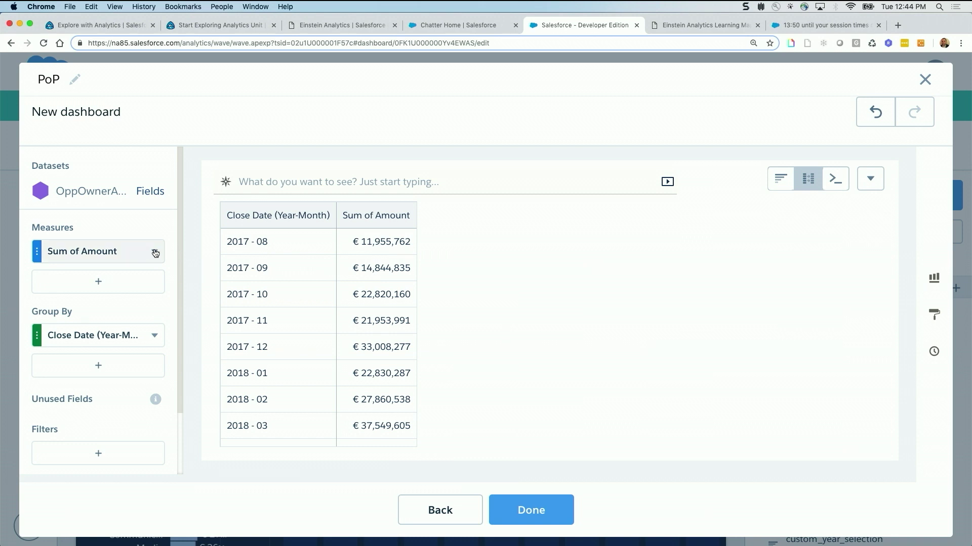
pyautogui.click(154, 252)
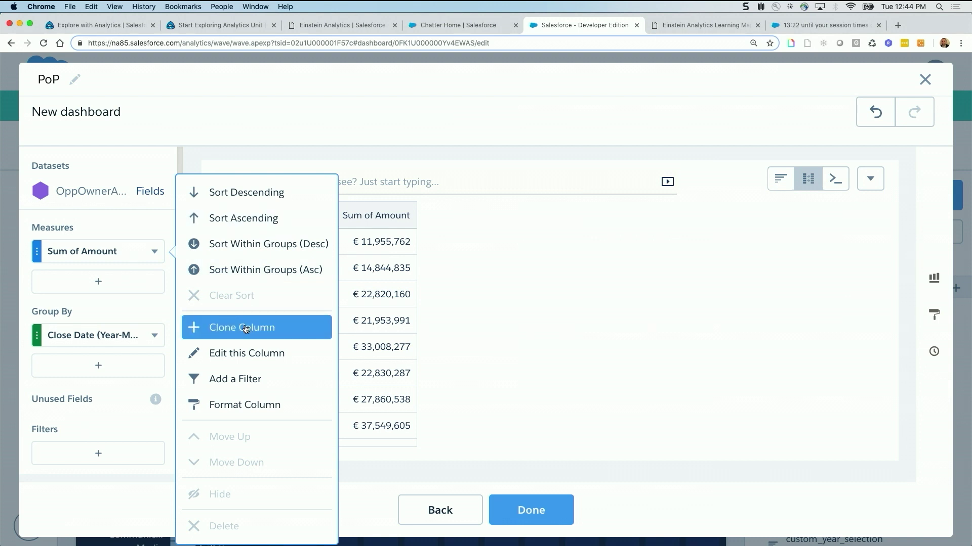
pyautogui.click(245, 328)
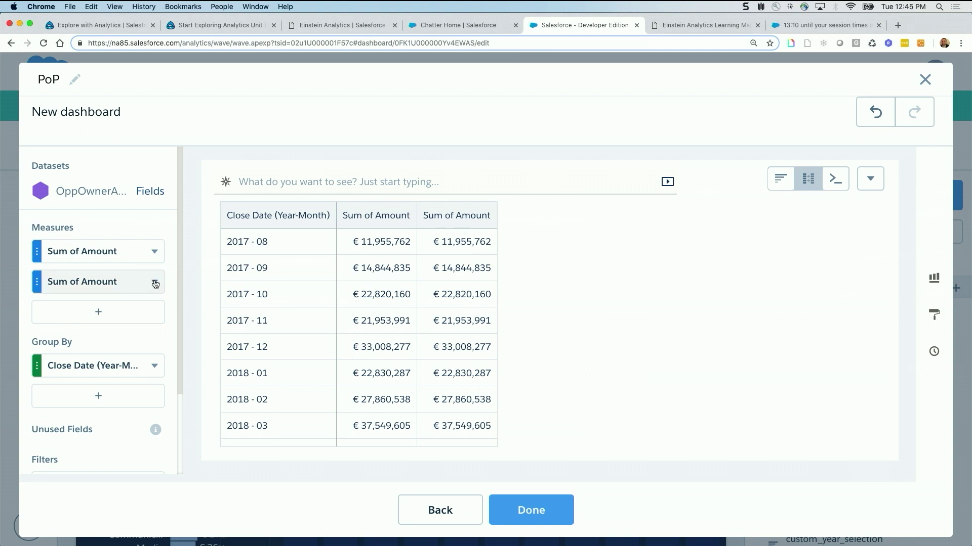
# - Edit the second Sum of Amount column, setting its alias and header to PoP
pyautogui.click(155, 282)
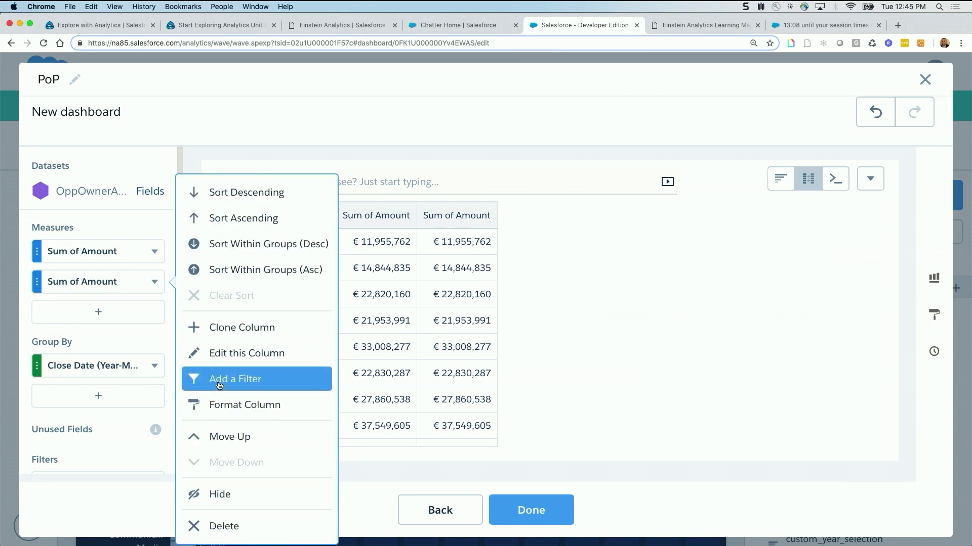
pyautogui.click(234, 359)
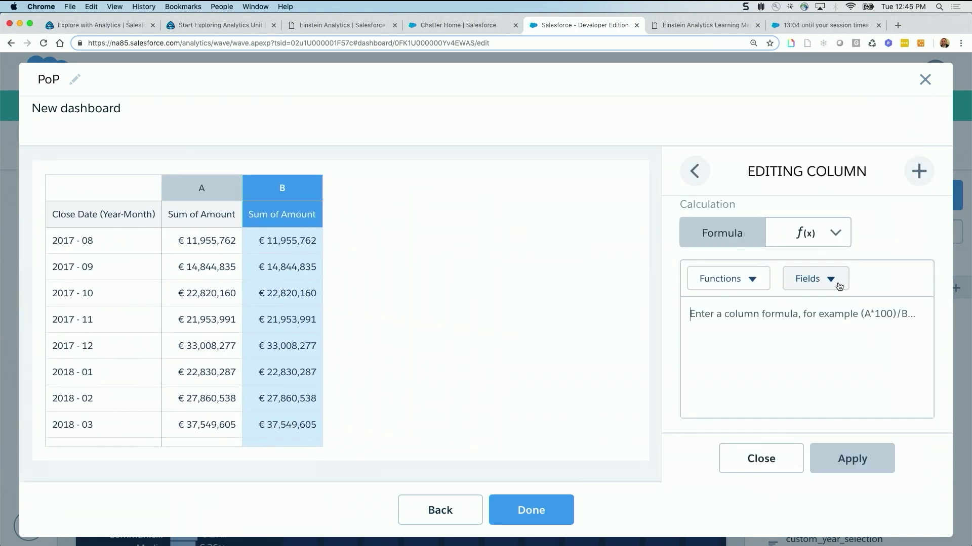
pyautogui.click(770, 280)
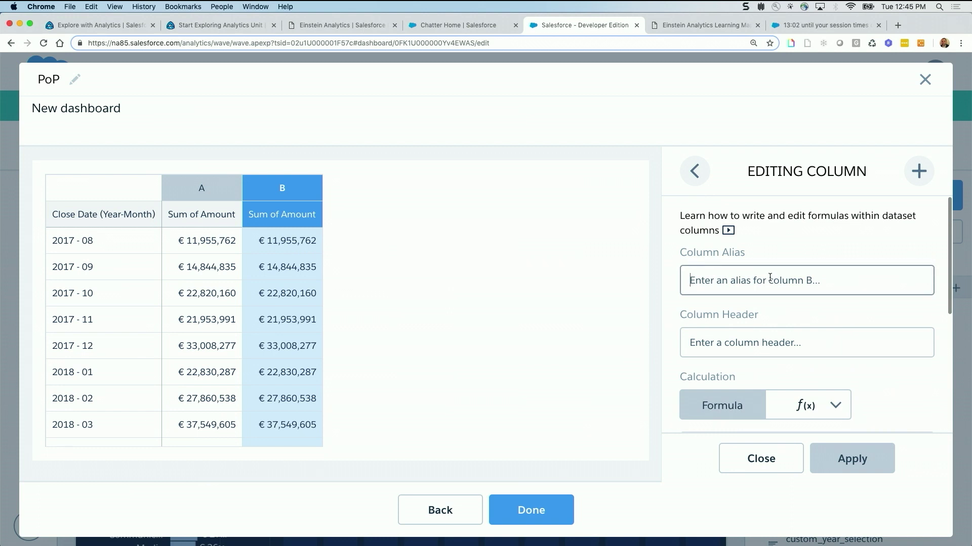
pyautogui.write('PoP')
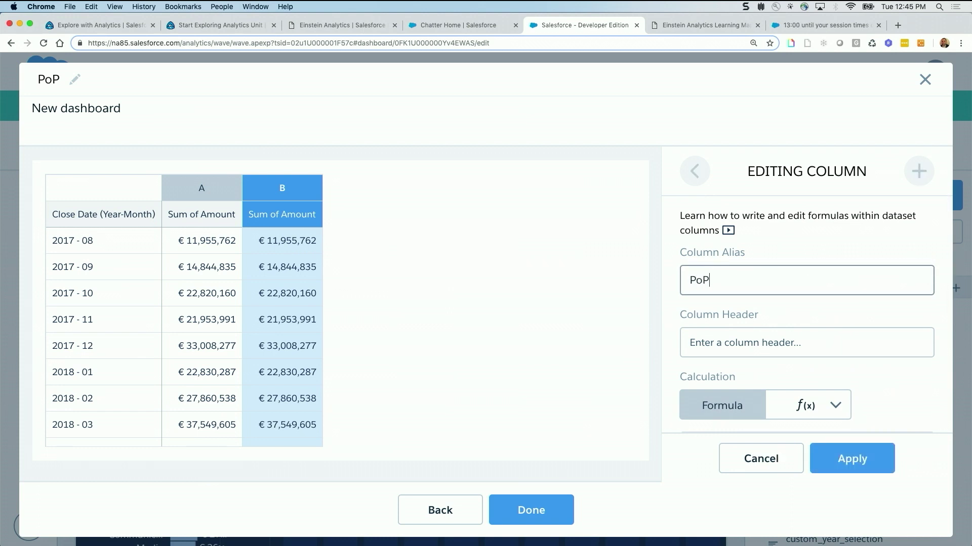
pyautogui.press('Tab')
pyautogui.write('PoP')
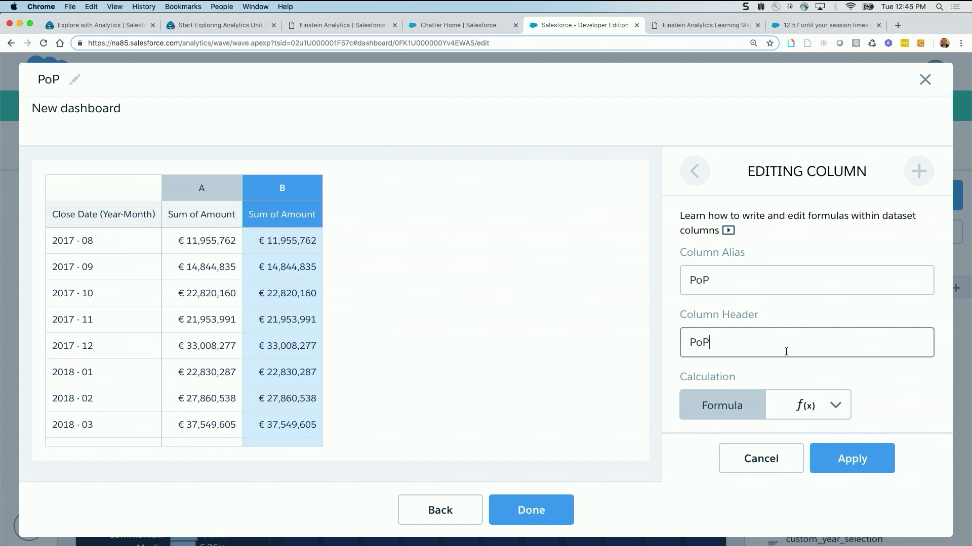
pyautogui.scroll(-5, 786, 350)
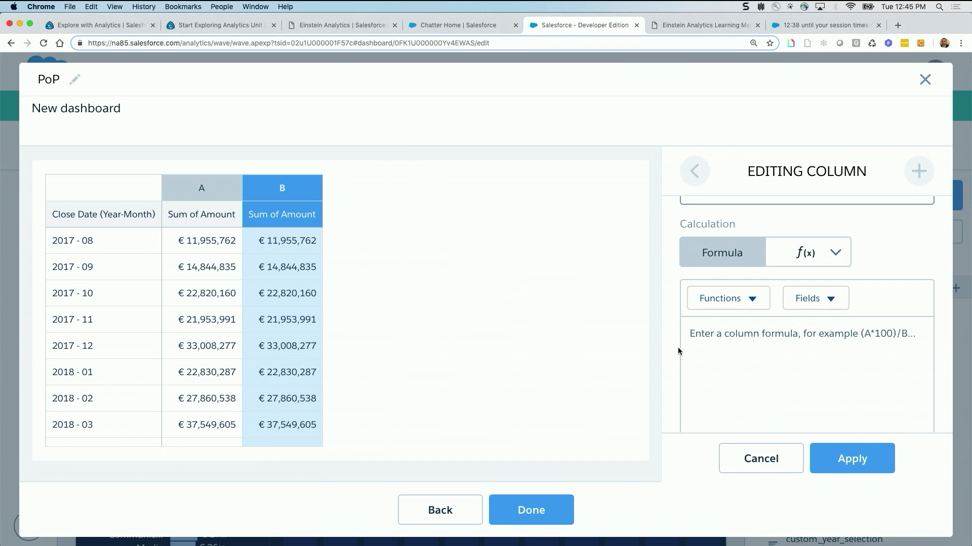
pyautogui.click(754, 304)
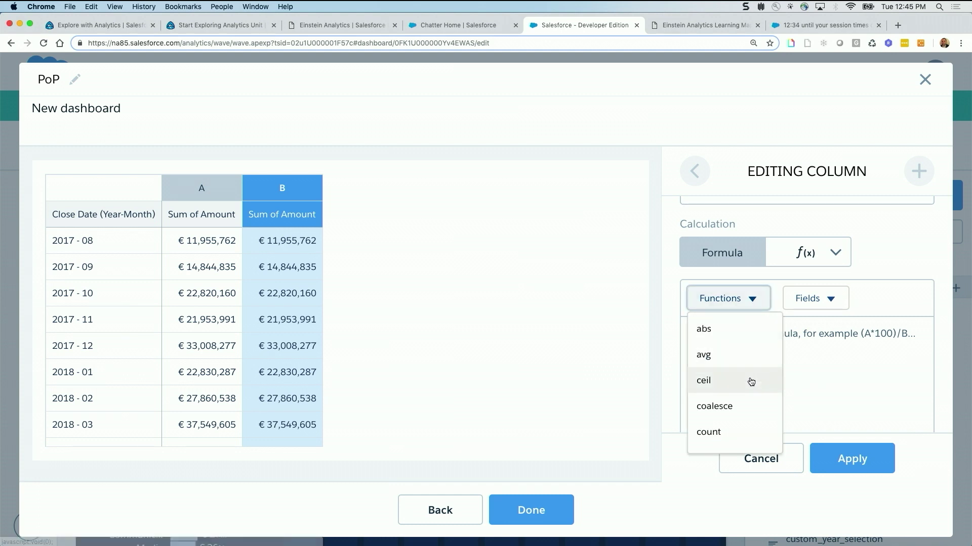
pyautogui.scroll(-10, 751, 382)
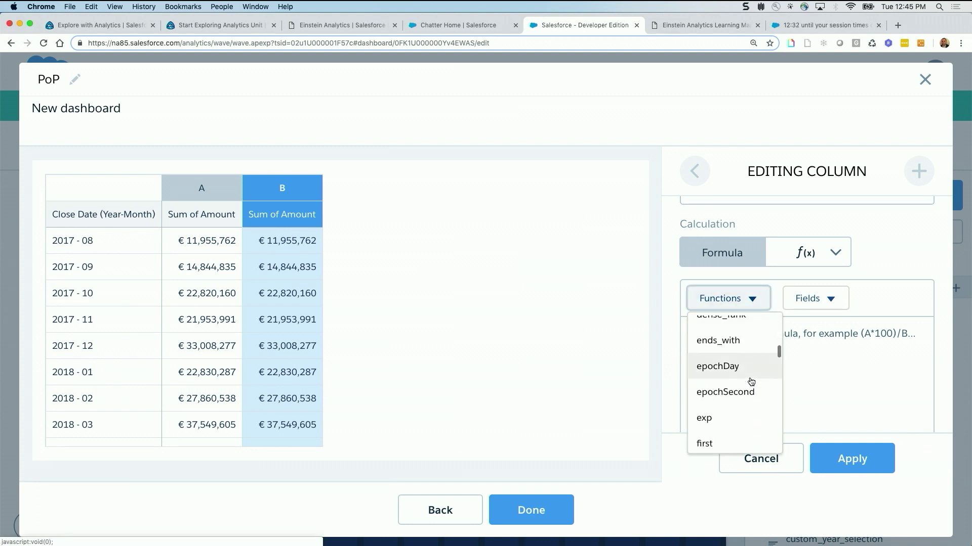
pyautogui.scroll(-10, 751, 382)
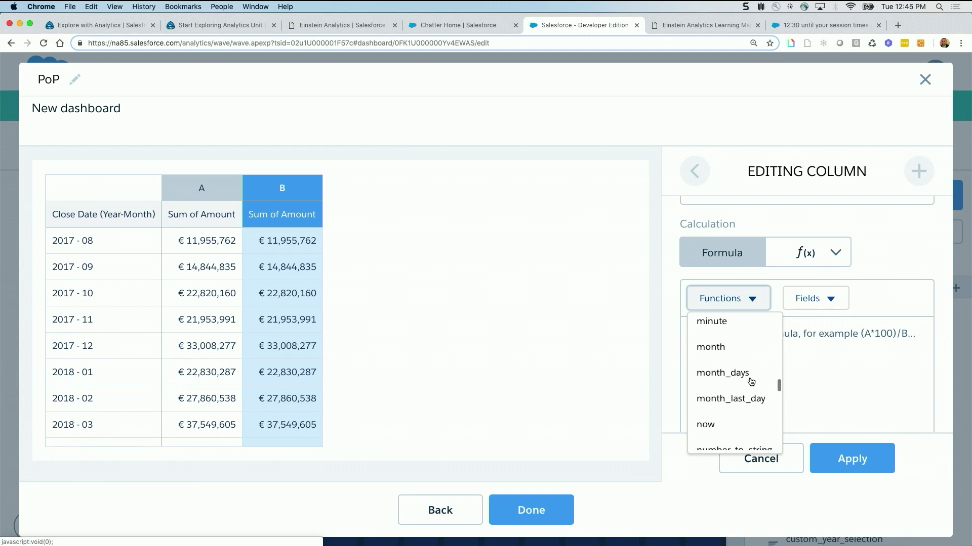
pyautogui.scroll(1, 751, 382)
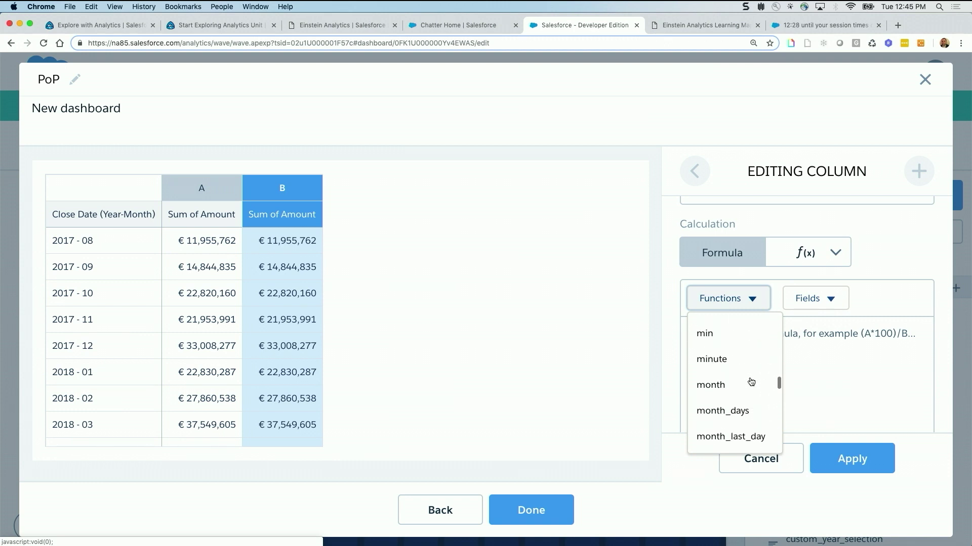
pyautogui.scroll(5, 750, 382)
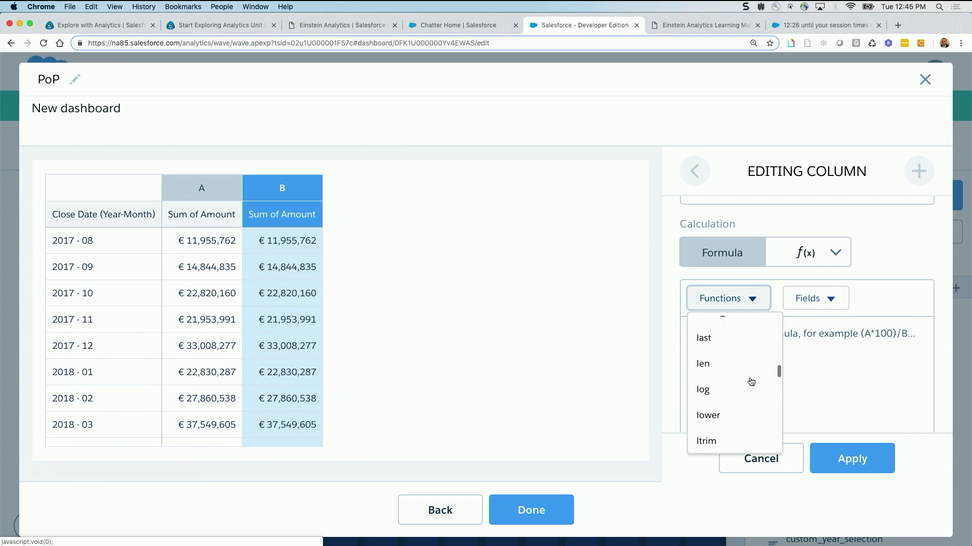
pyautogui.scroll(-8, 736, 369)
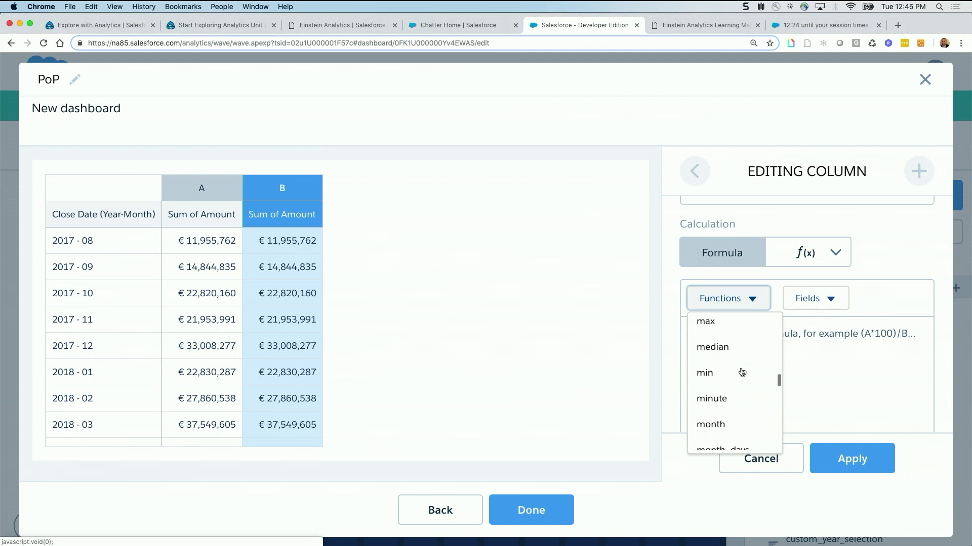
pyautogui.scroll(-10, 742, 385)
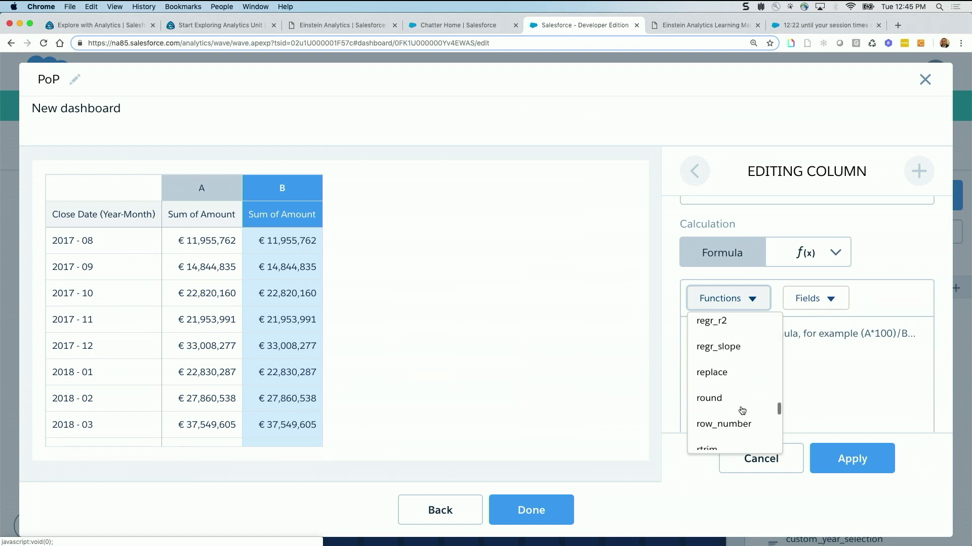
pyautogui.scroll(3, 741, 410)
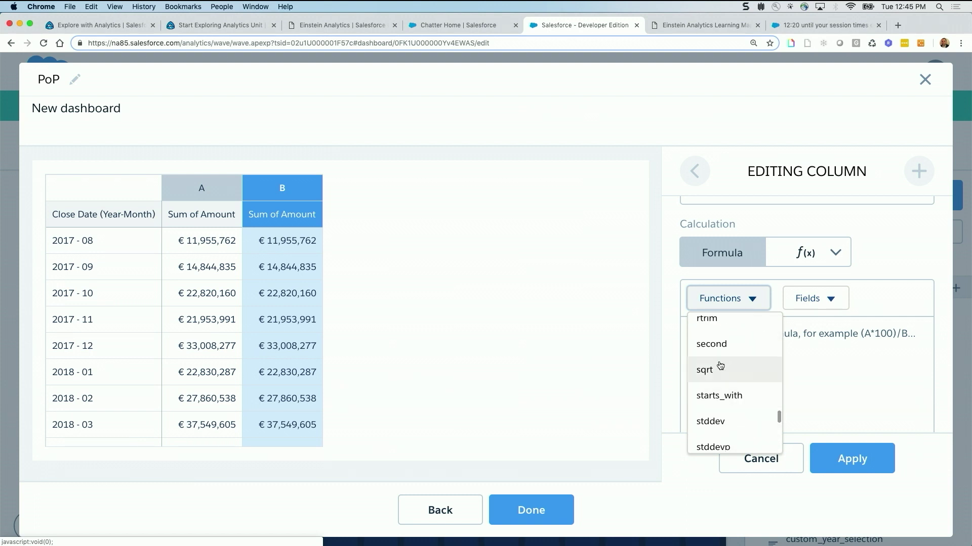
pyautogui.scroll(2, 729, 358)
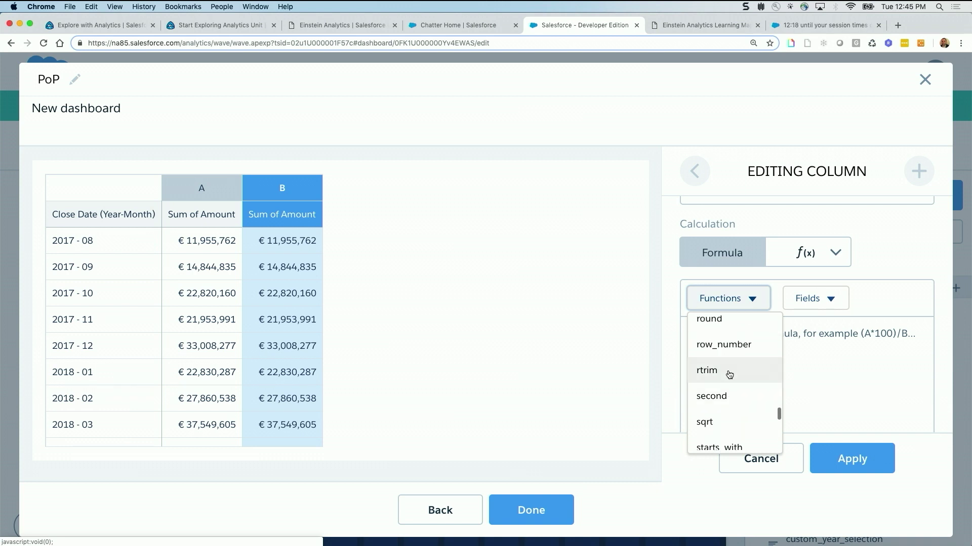
pyautogui.scroll(-10, 730, 385)
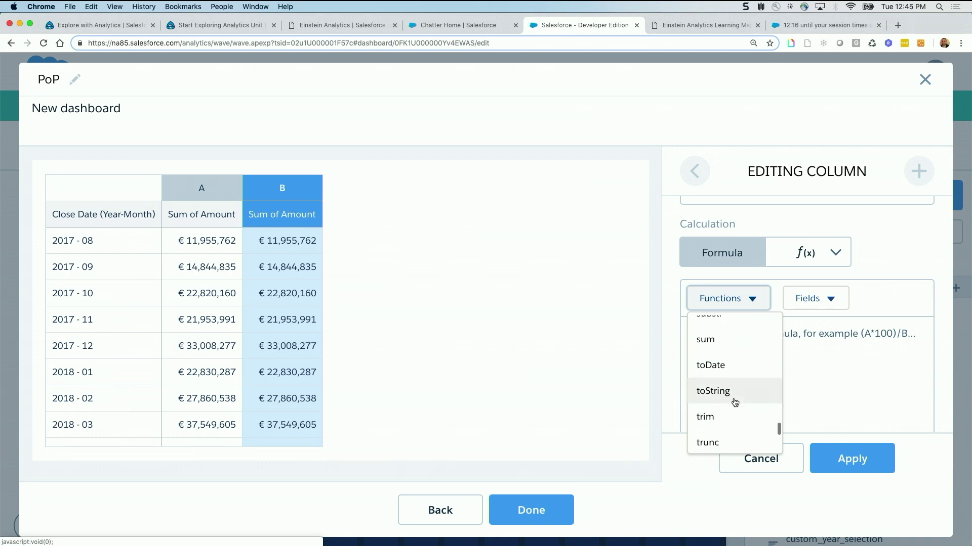
pyautogui.scroll(-4, 734, 403)
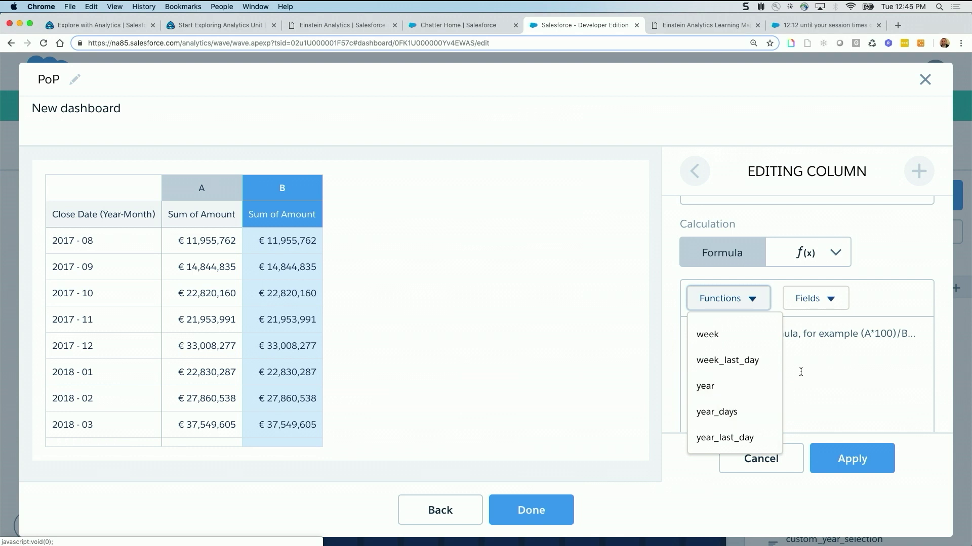
pyautogui.click(807, 360)
pyautogui.click(829, 301)
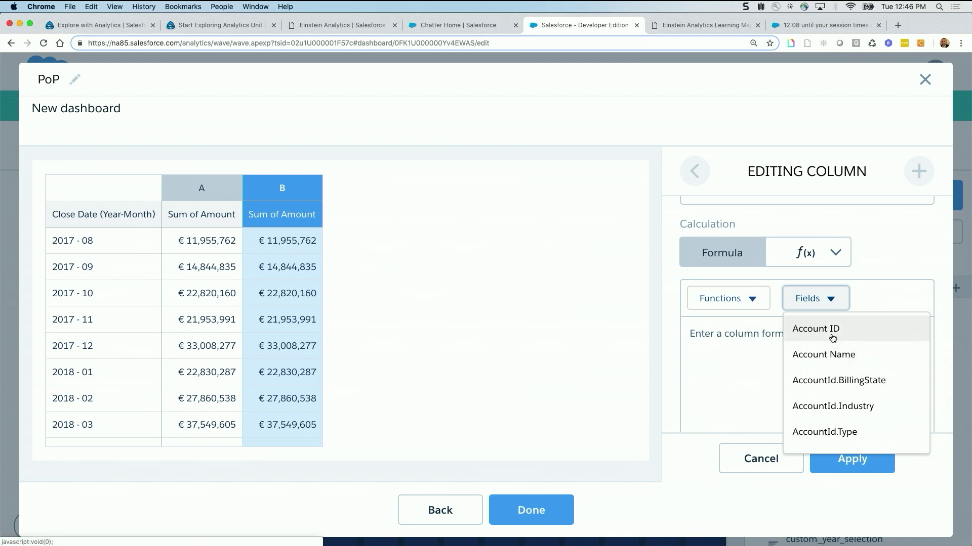
pyautogui.click(684, 350)
pyautogui.click(820, 308)
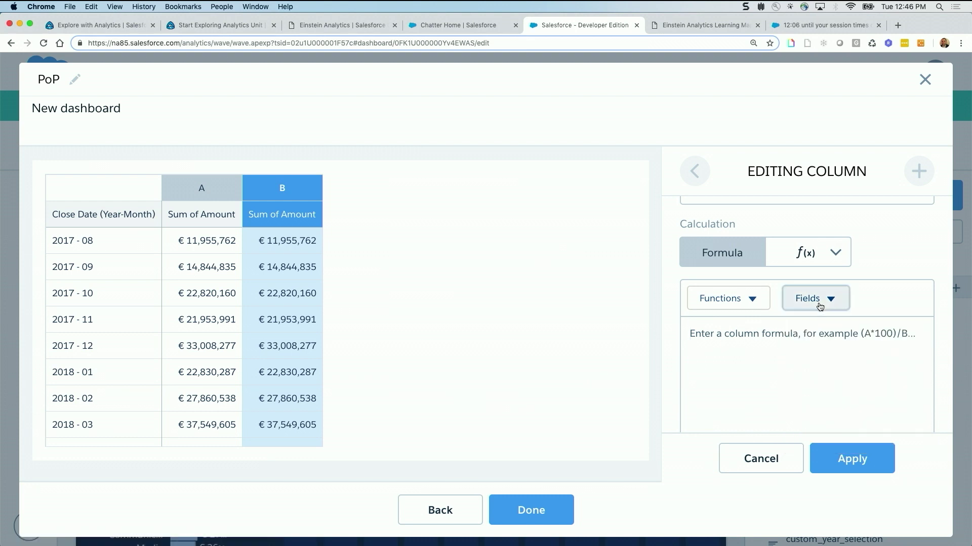
pyautogui.scroll(-15, 822, 393)
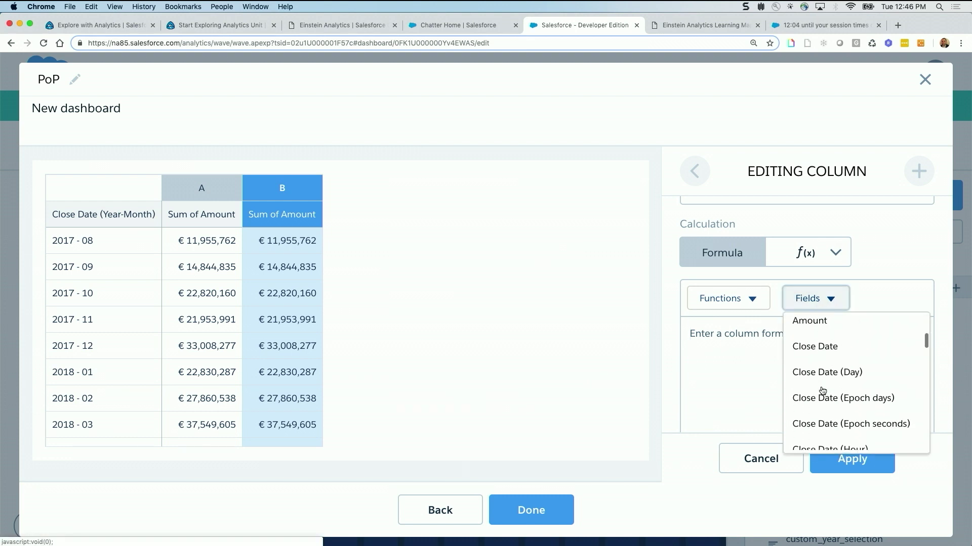
pyautogui.scroll(-10, 823, 391)
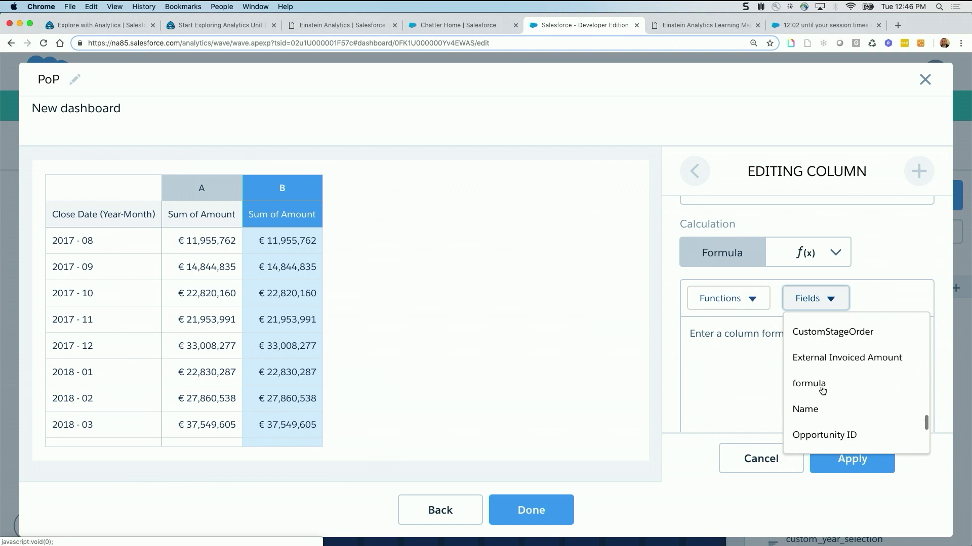
pyautogui.click(811, 419)
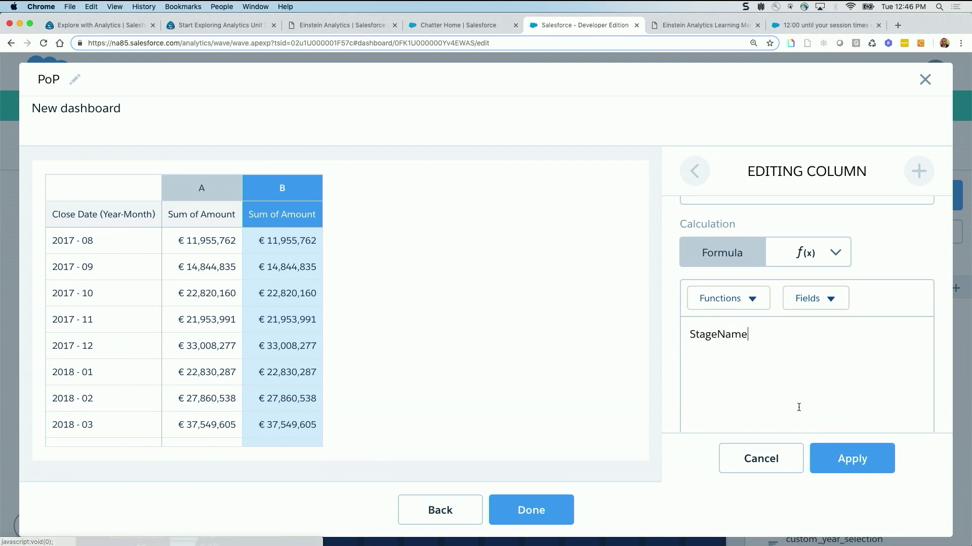
pyautogui.moveTo(755, 335); pyautogui.dragTo(651, 330)
pyautogui.press('BackSpace')
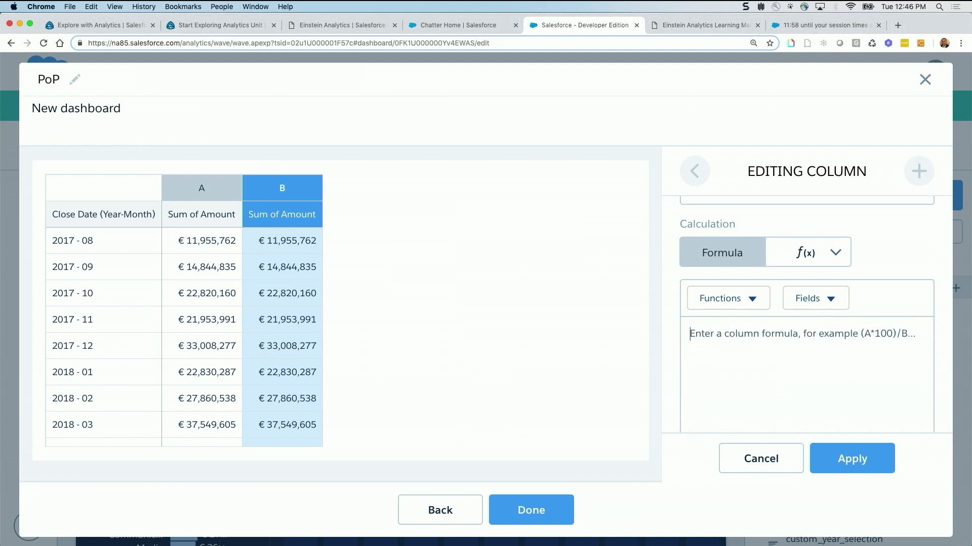
pyautogui.scroll(3, 759, 360)
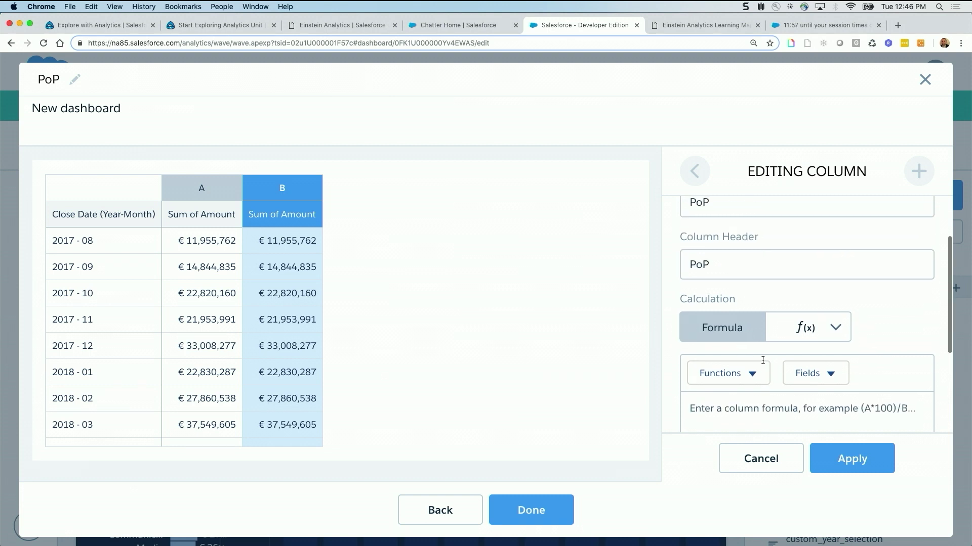
# - Make column B a Period Over Period calculation
pyautogui.click(835, 331)
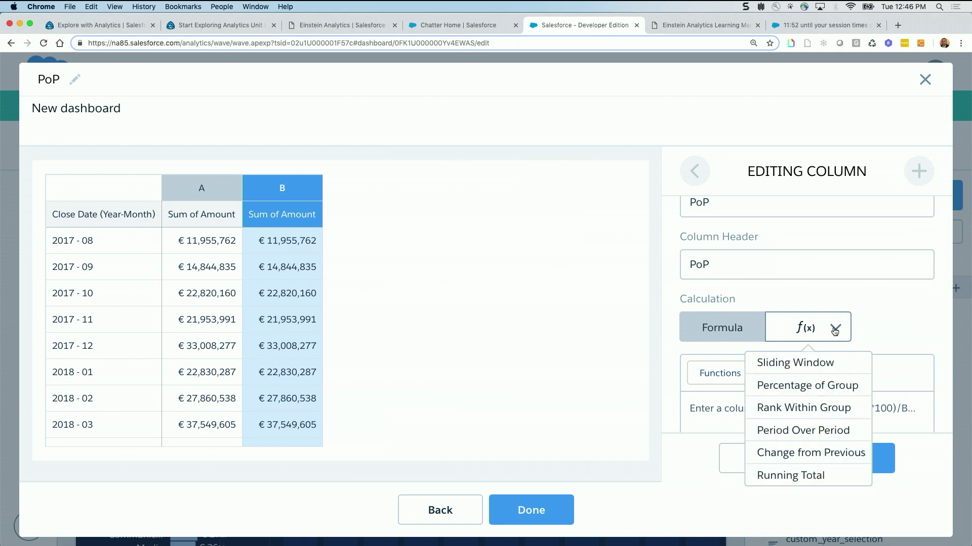
pyautogui.scroll(-2, 832, 354)
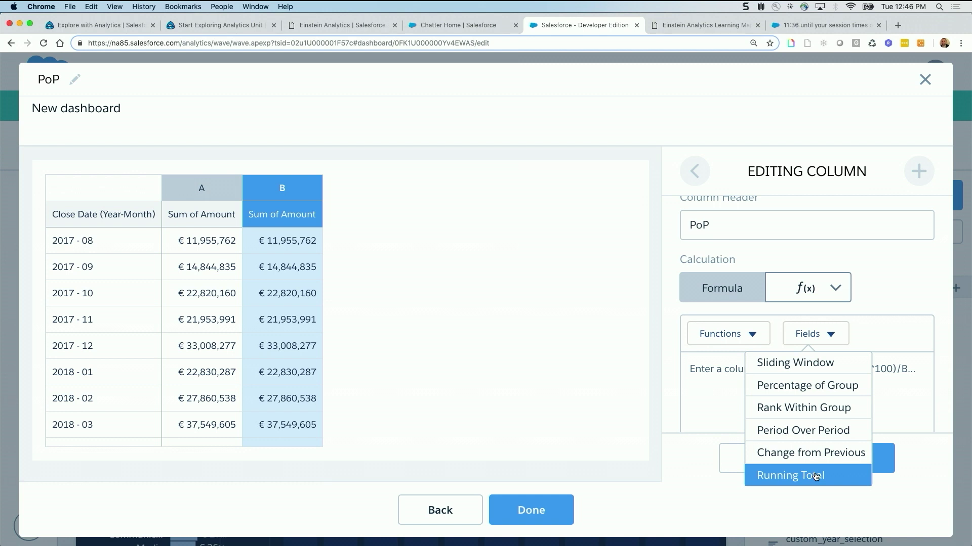
pyautogui.click(809, 432)
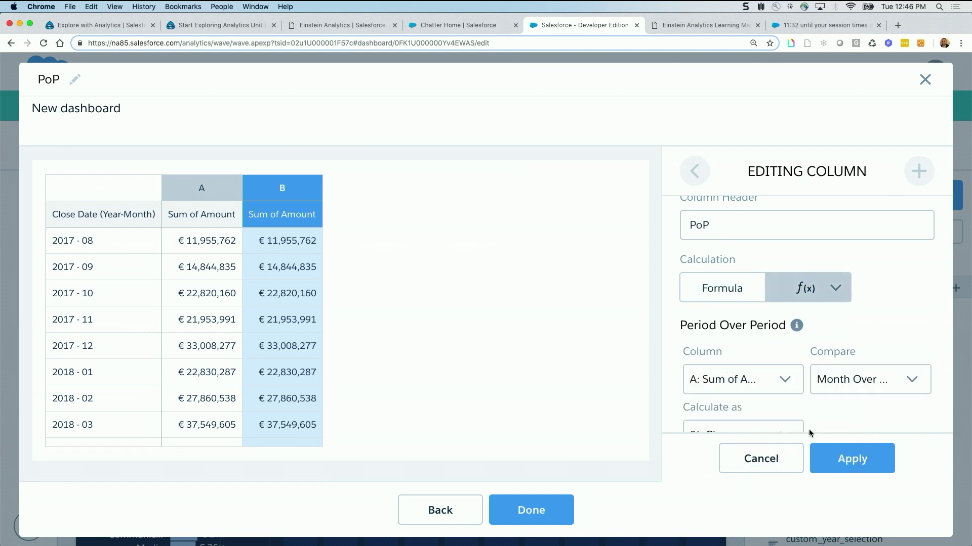
pyautogui.scroll(-2, 783, 369)
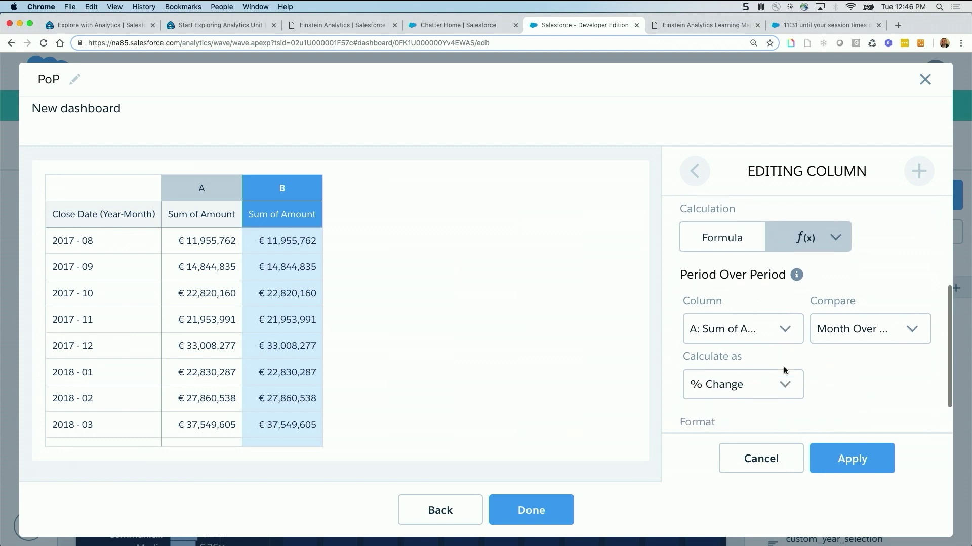
# - Compare Sum of Amount Month Over Month as a percentage change and apply
pyautogui.click(725, 321)
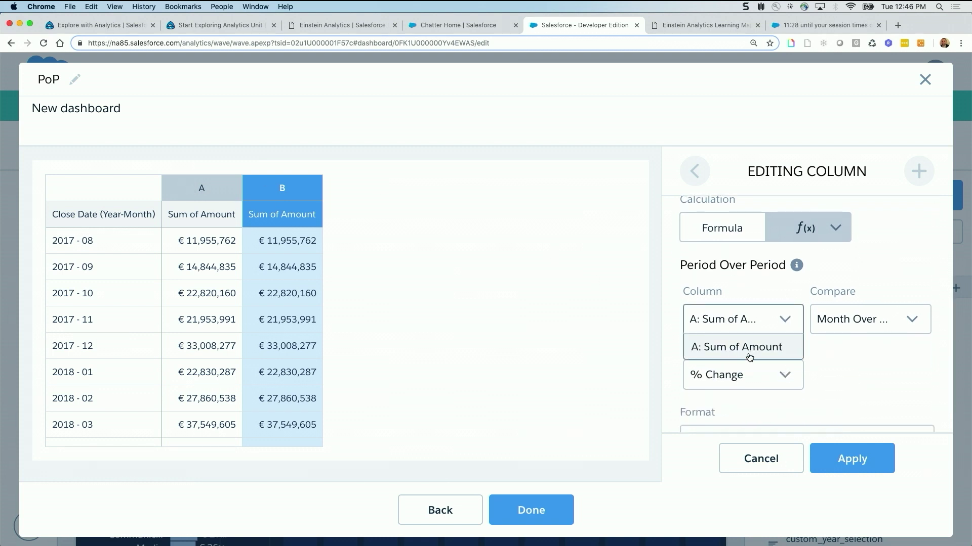
pyautogui.click(773, 348)
pyautogui.click(852, 324)
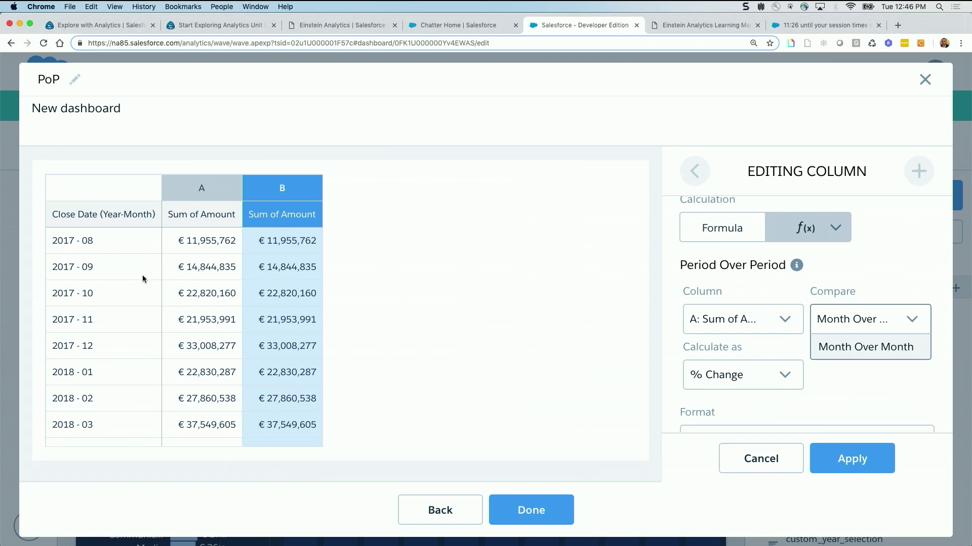
pyautogui.click(831, 348)
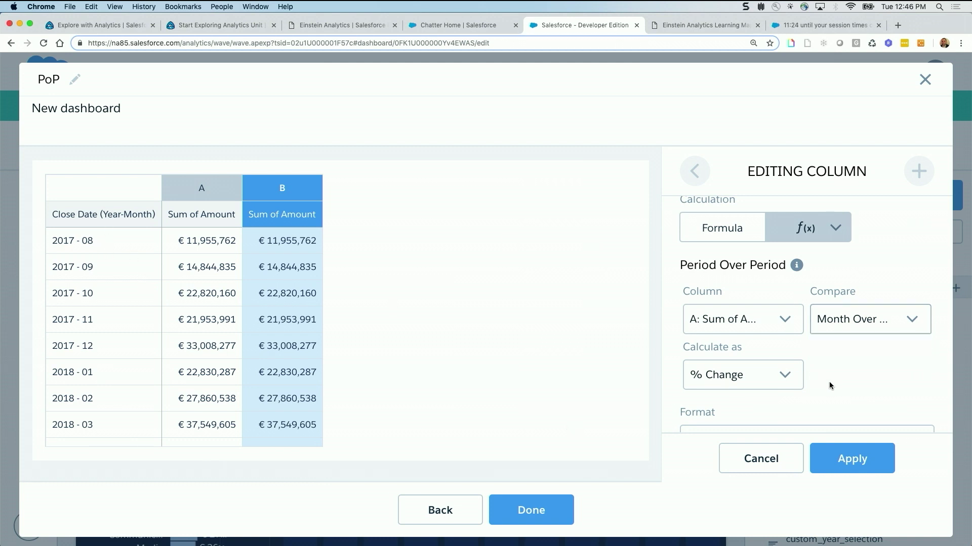
pyautogui.scroll(-1, 828, 385)
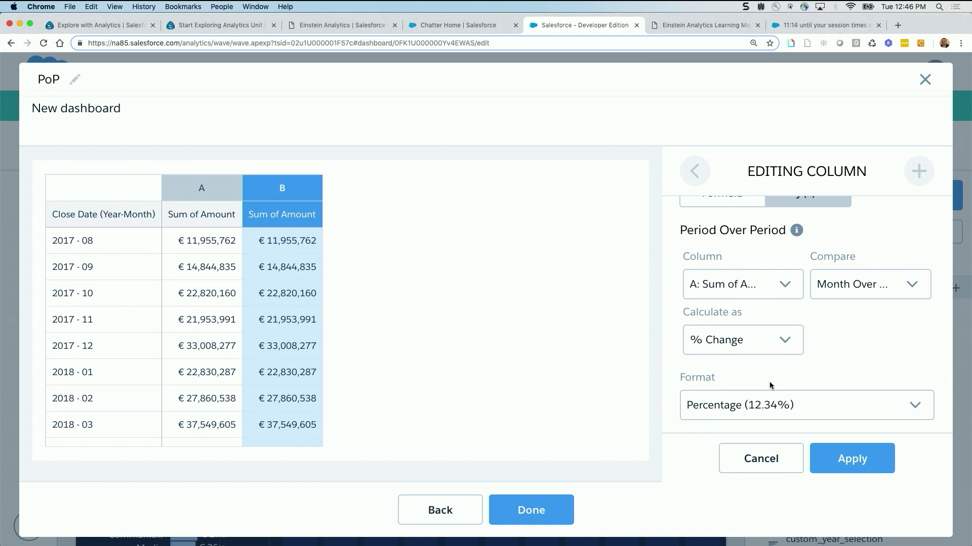
pyautogui.scroll(5, 770, 388)
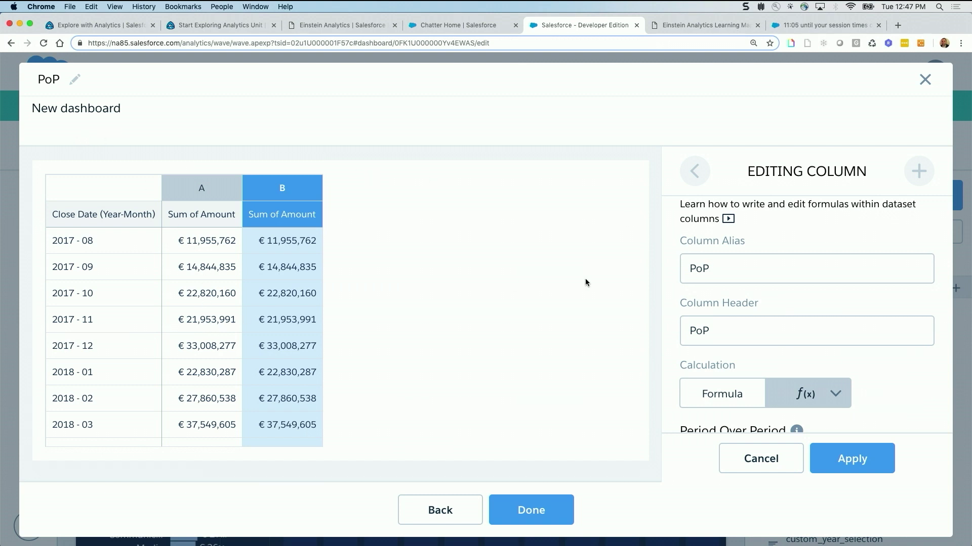
pyautogui.scroll(-2, 737, 342)
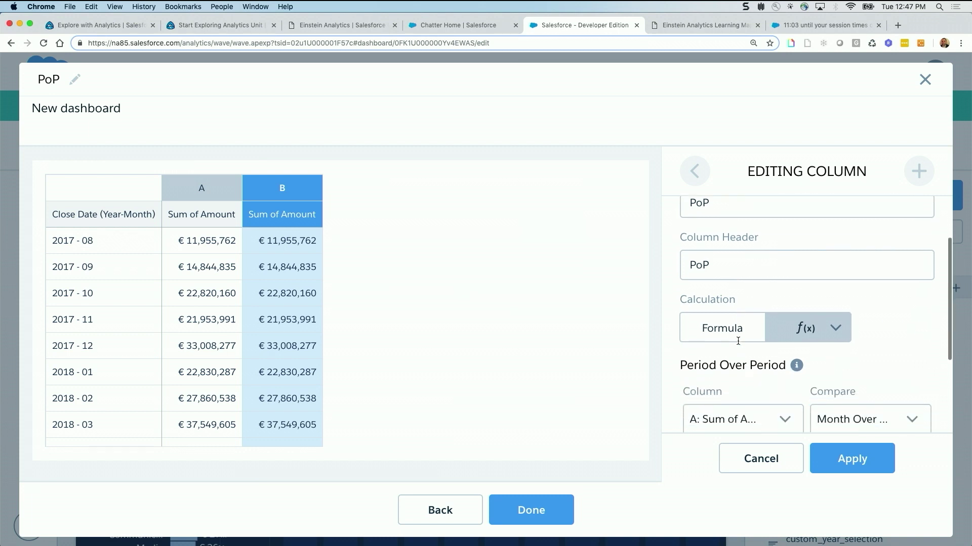
pyautogui.scroll(-5, 738, 341)
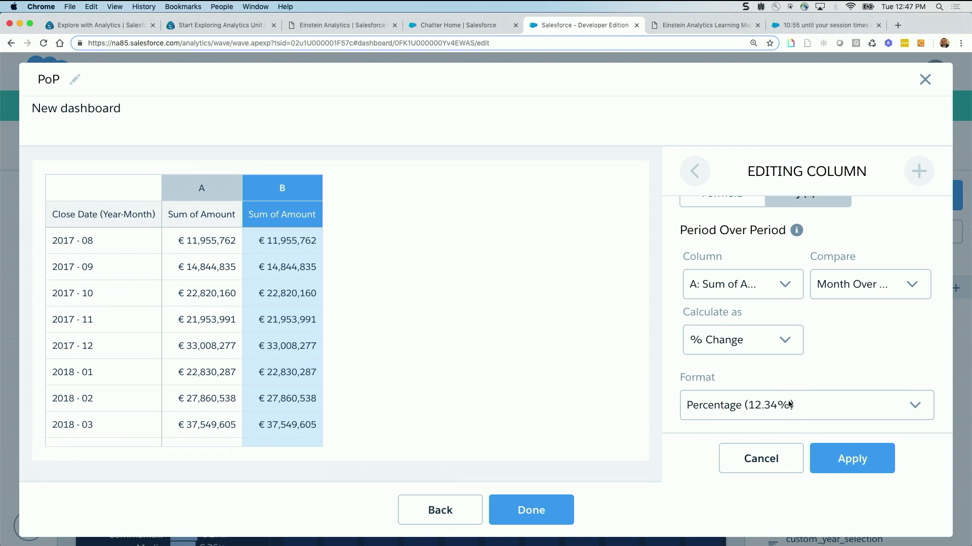
pyautogui.scroll(5, 733, 296)
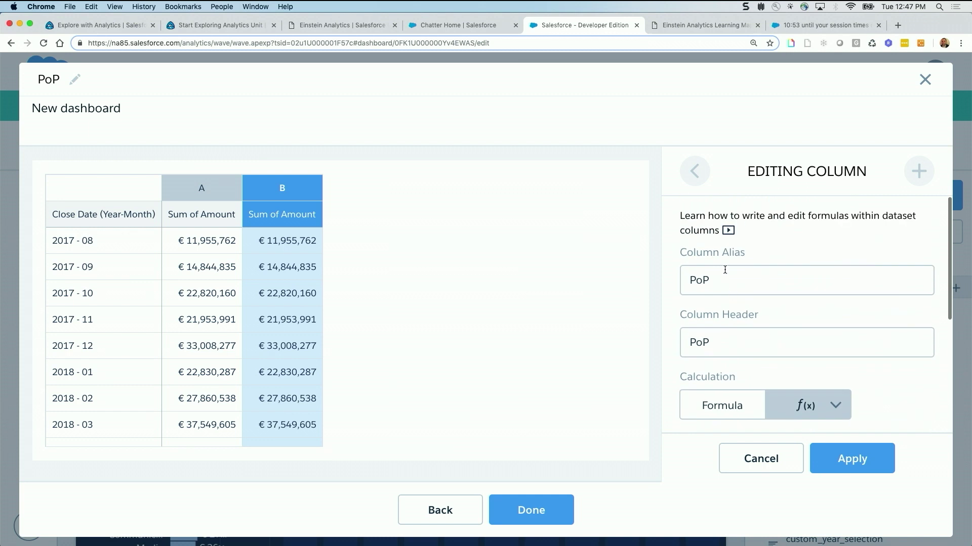
pyautogui.scroll(-5, 719, 281)
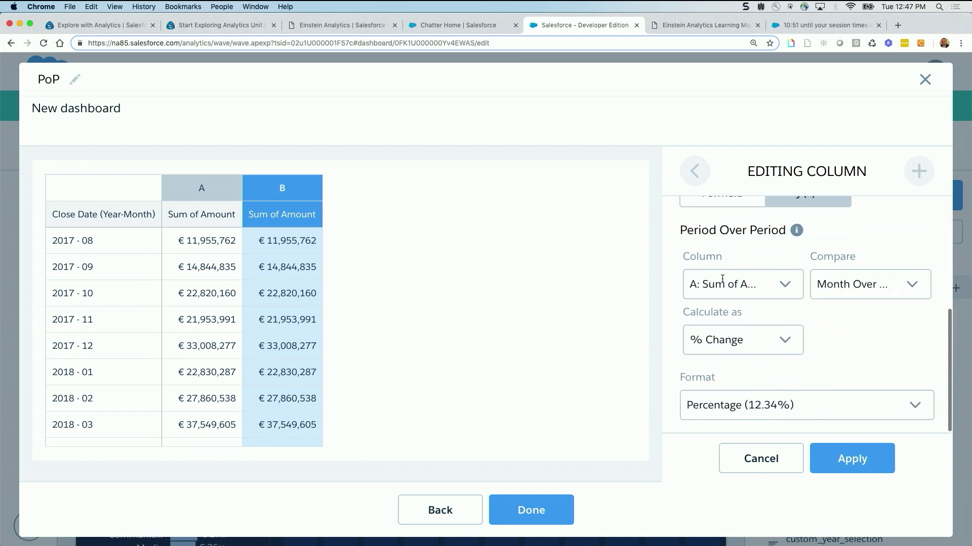
pyautogui.click(858, 458)
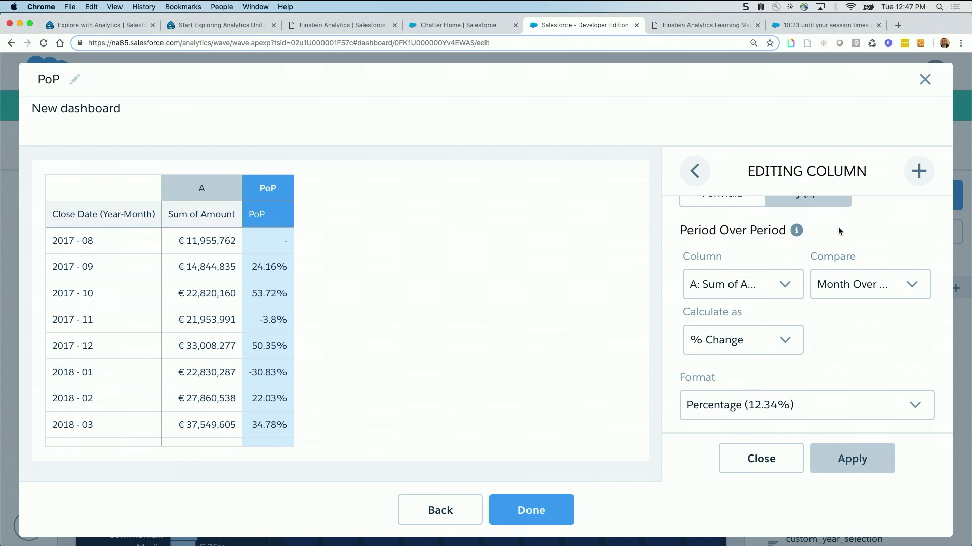
# - Close the column editor to show PoP beside Sum of Amount in the table
pyautogui.scroll(3, 838, 227)
pyautogui.scroll(-3, 838, 227)
pyautogui.click(761, 459)
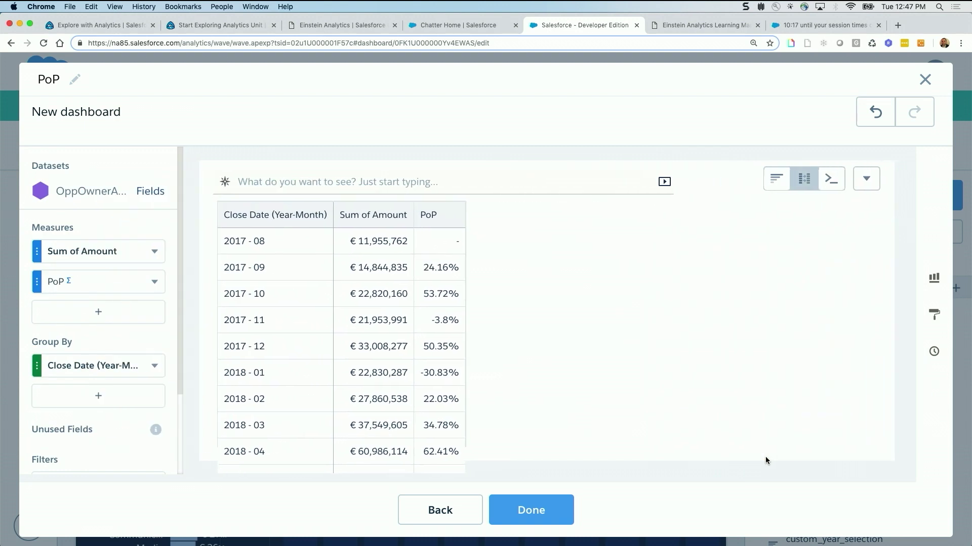
pyautogui.click(154, 283)
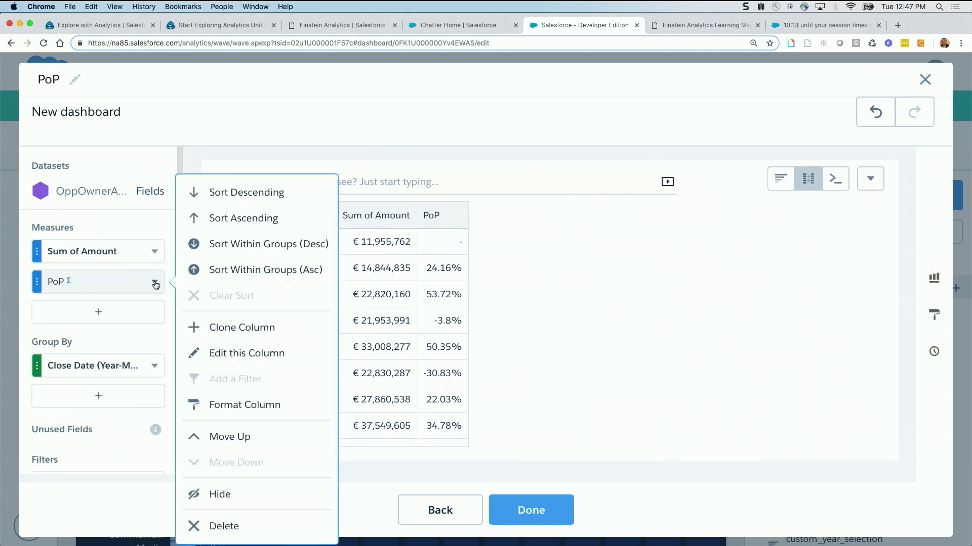
# - Wrap the PoP formula as coalesce( … , 0 ) so the first month shows 0%
pyautogui.click(231, 353)
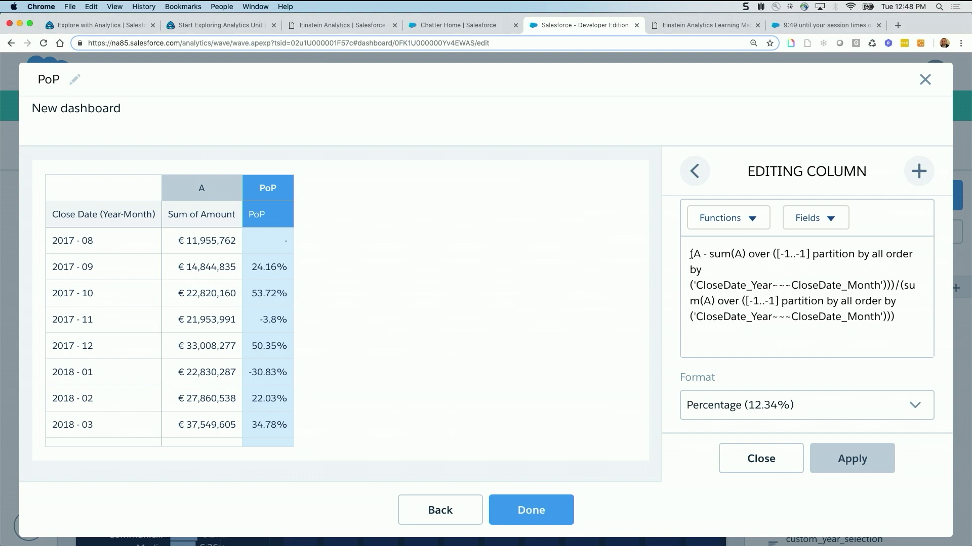
pyautogui.click(691, 254)
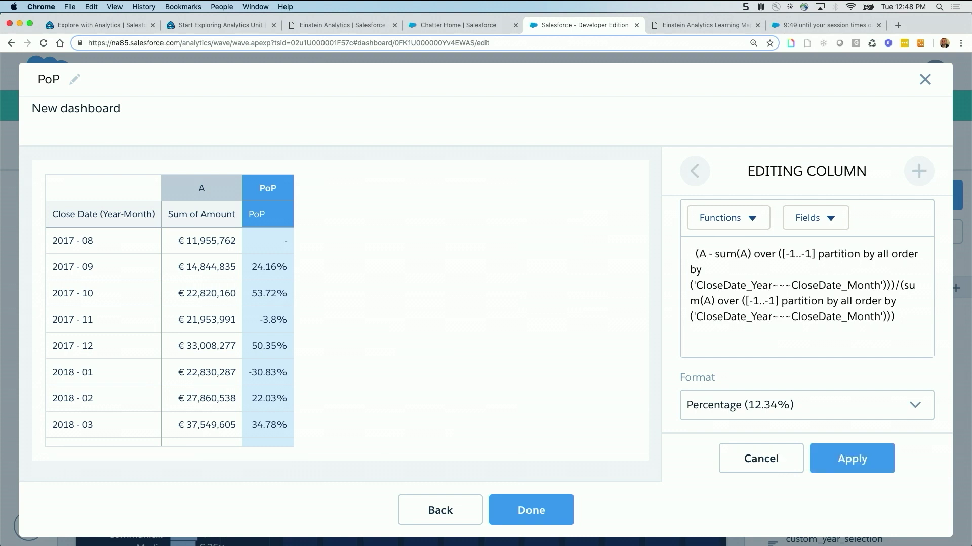
pyautogui.click(737, 220)
pyautogui.click(686, 253)
pyautogui.write('coalesce ')
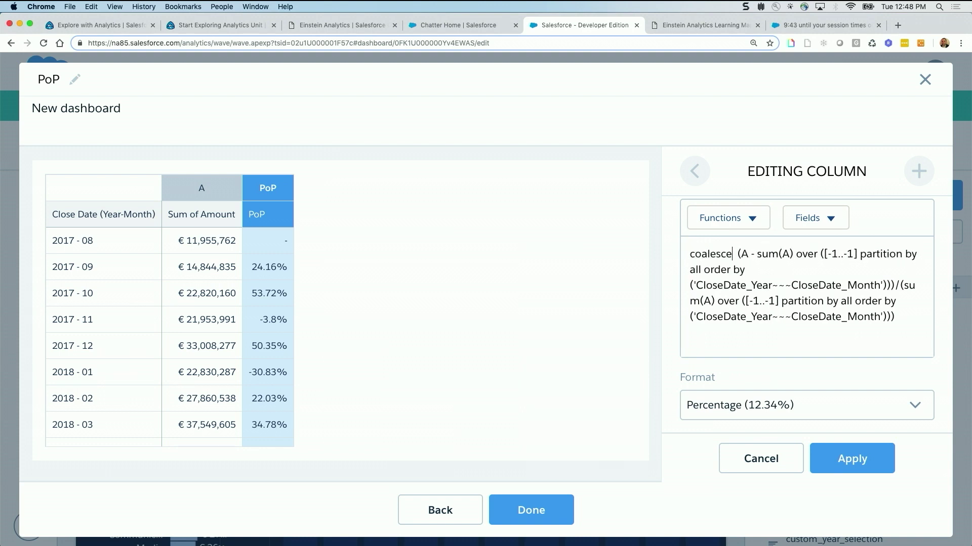
pyautogui.write('(')
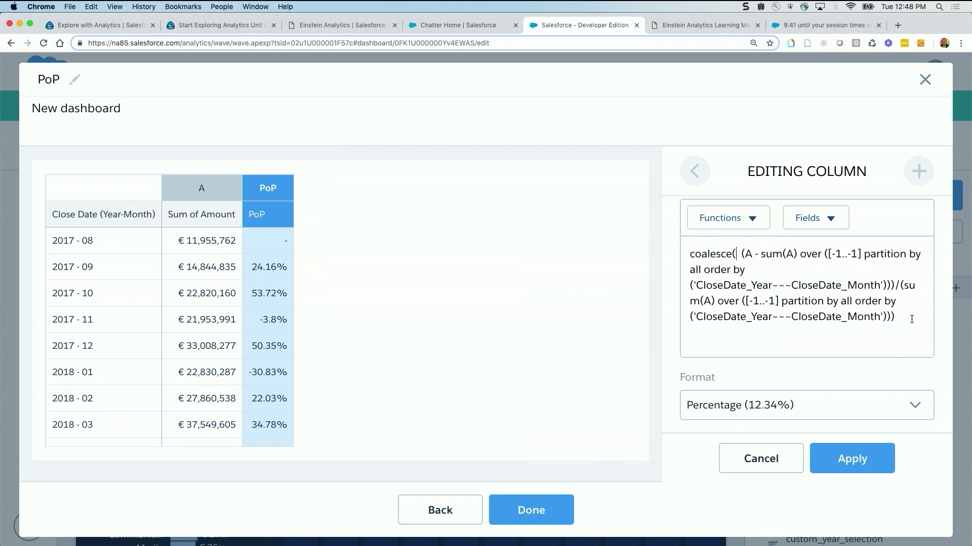
pyautogui.write(' , 0 )')
pyautogui.moveTo(687, 255); pyautogui.dragTo(740, 254)
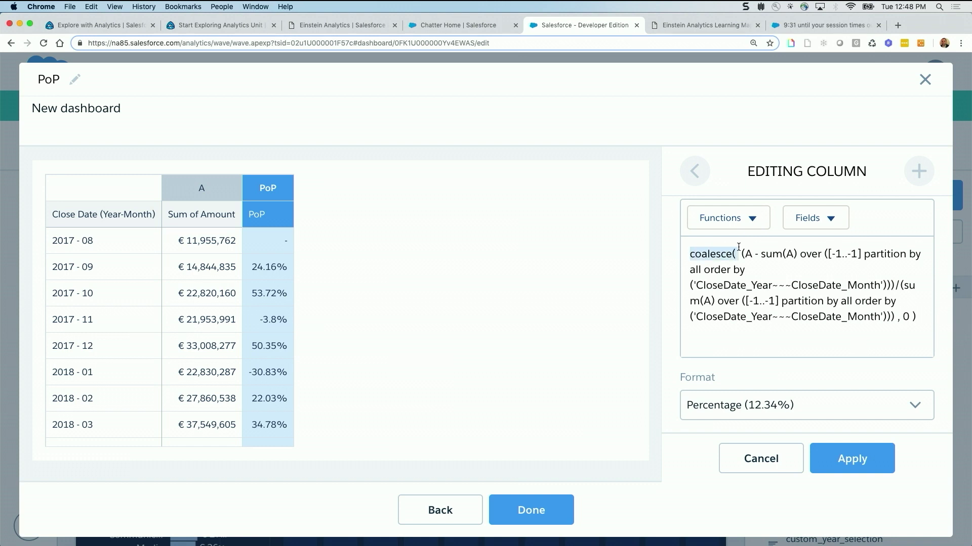
pyautogui.moveTo(896, 317); pyautogui.dragTo(916, 317)
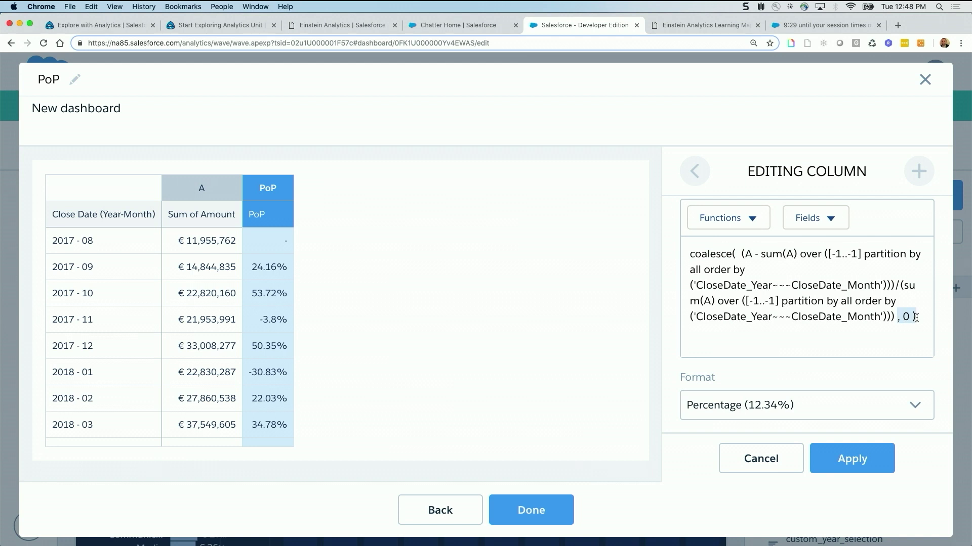
pyautogui.click(852, 459)
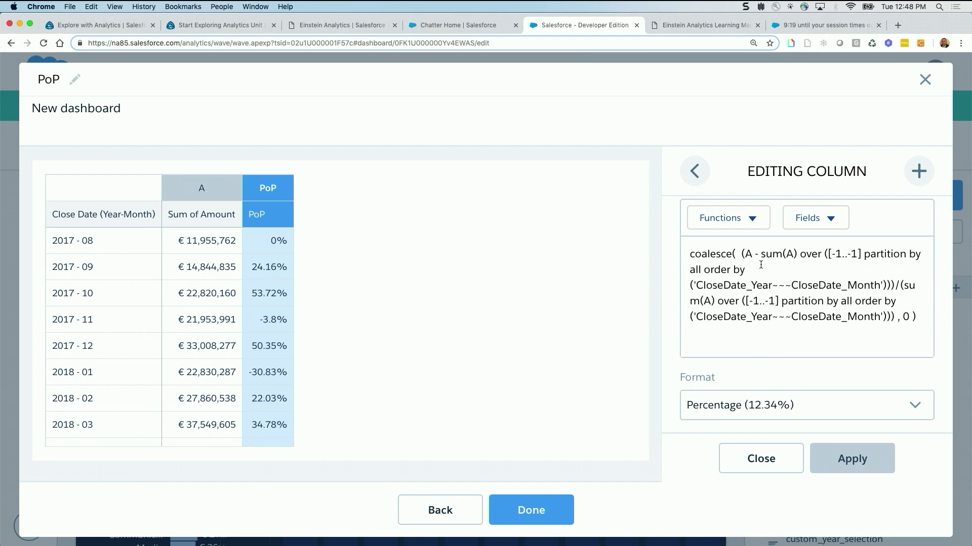
pyautogui.scroll(2, 755, 272)
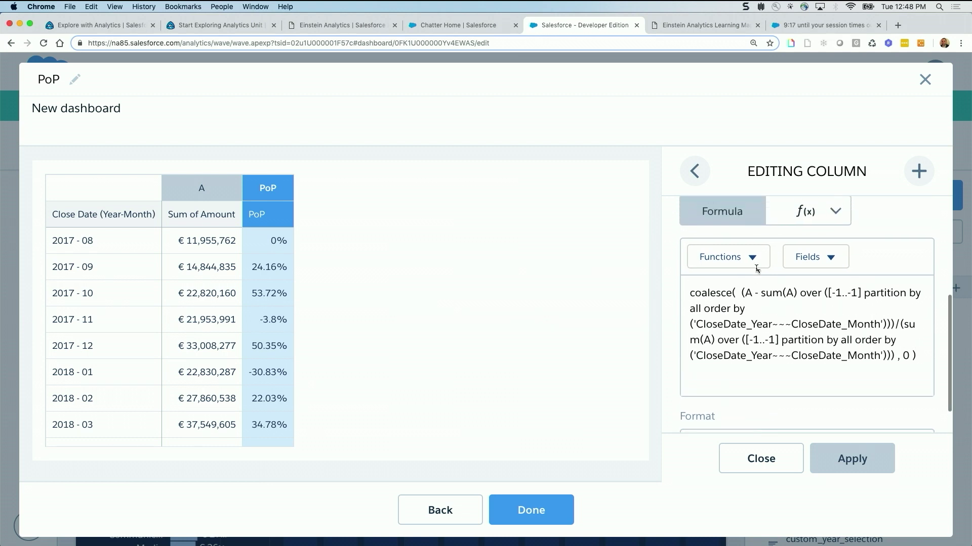
pyautogui.scroll(-2, 711, 242)
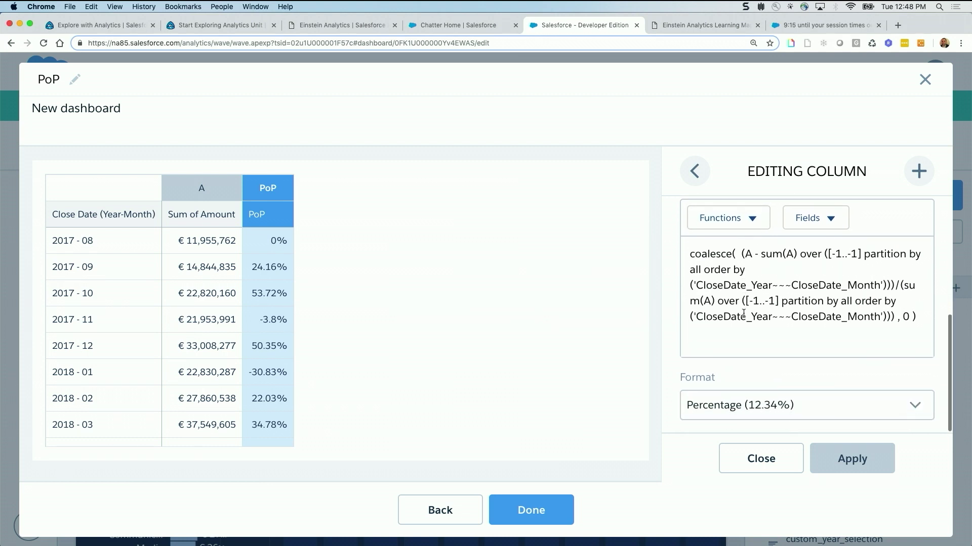
# - Close the column editor and display the step as a Combo chart
pyautogui.click(773, 460)
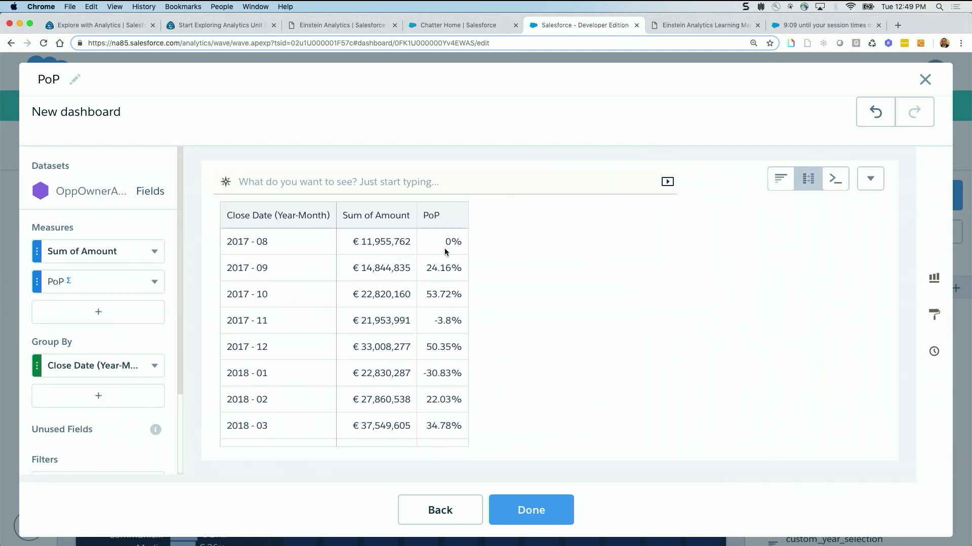
pyautogui.click(933, 279)
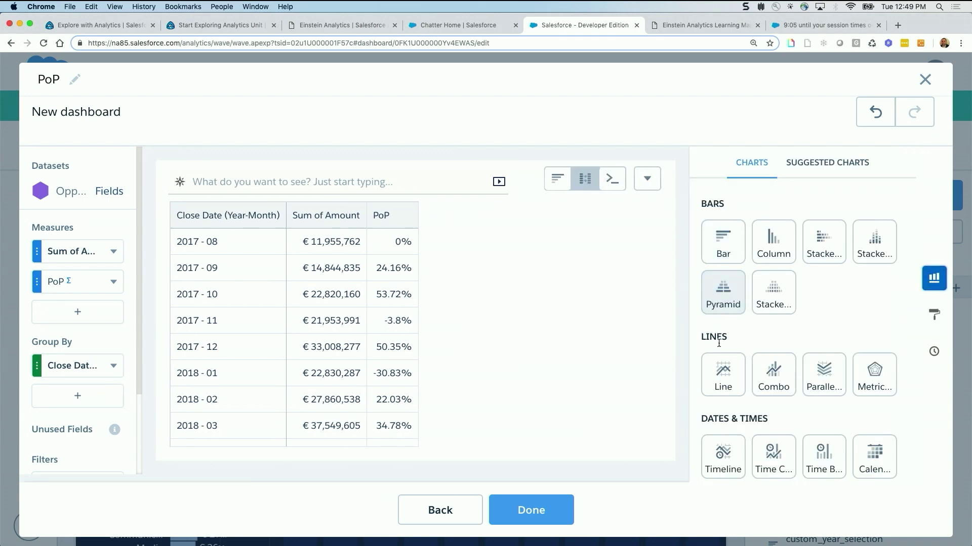
pyautogui.click(767, 383)
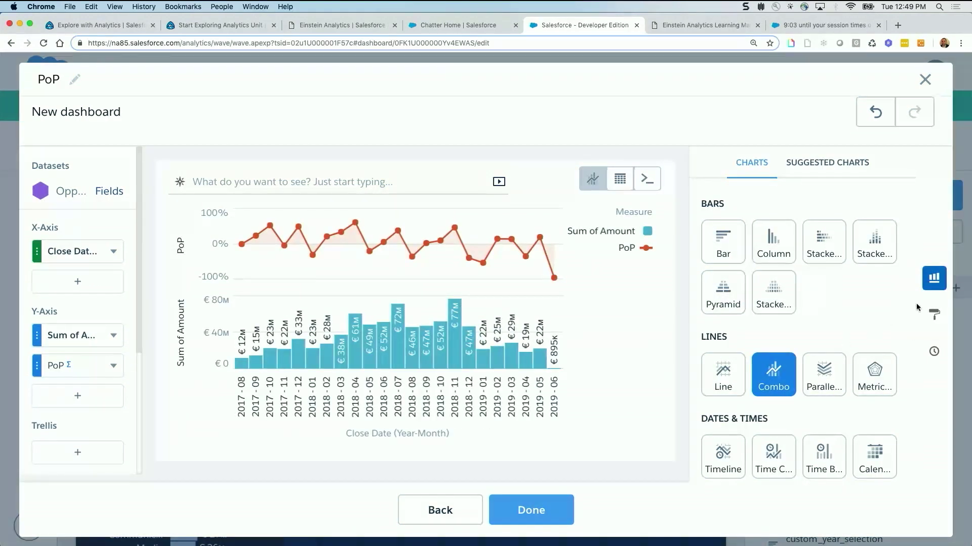
pyautogui.click(934, 278)
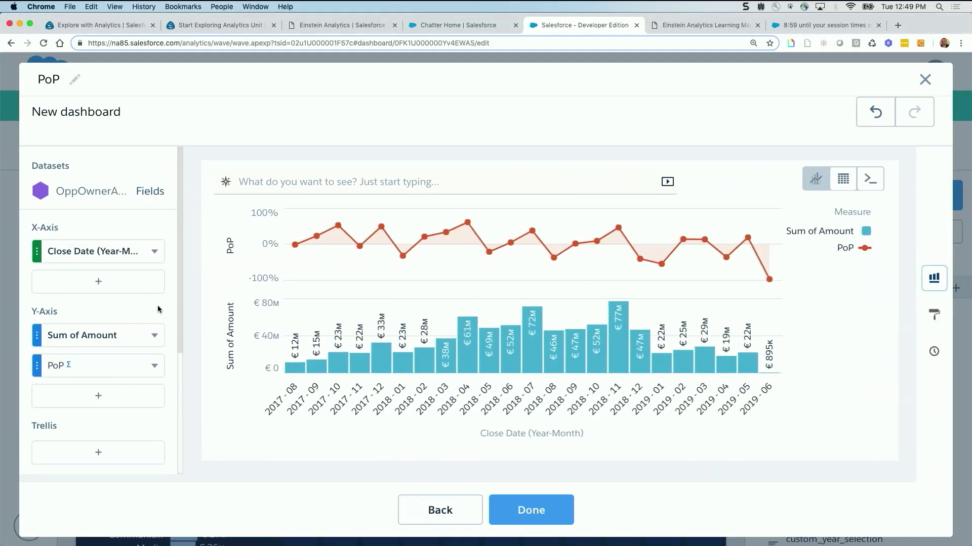
# - Check the PoP and Sum of Amount measure options without changing them
pyautogui.click(154, 367)
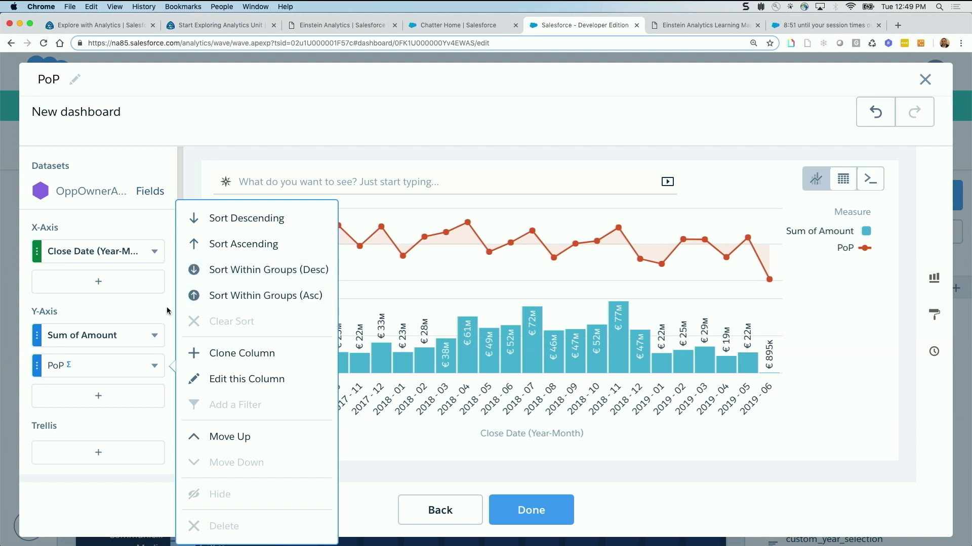
pyautogui.click(165, 352)
pyautogui.click(154, 336)
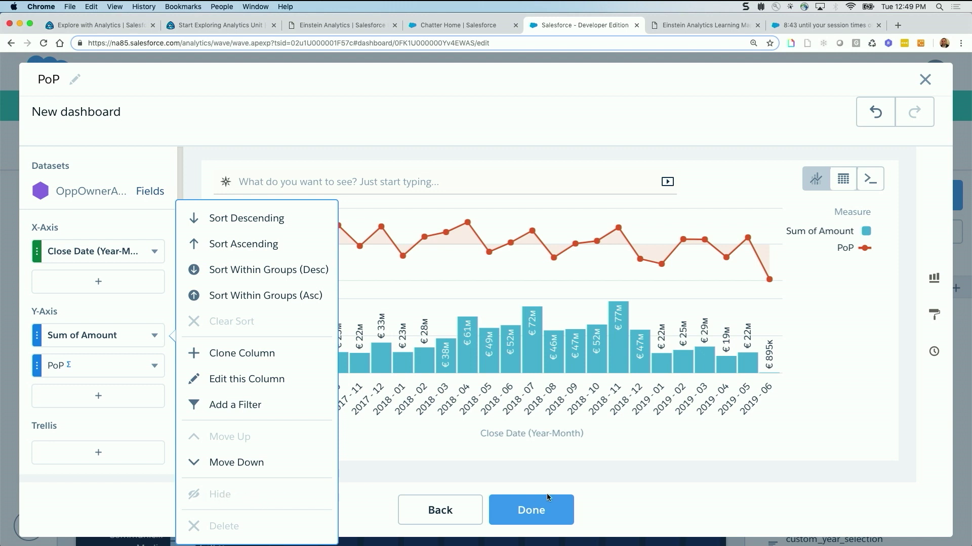
pyautogui.click(620, 455)
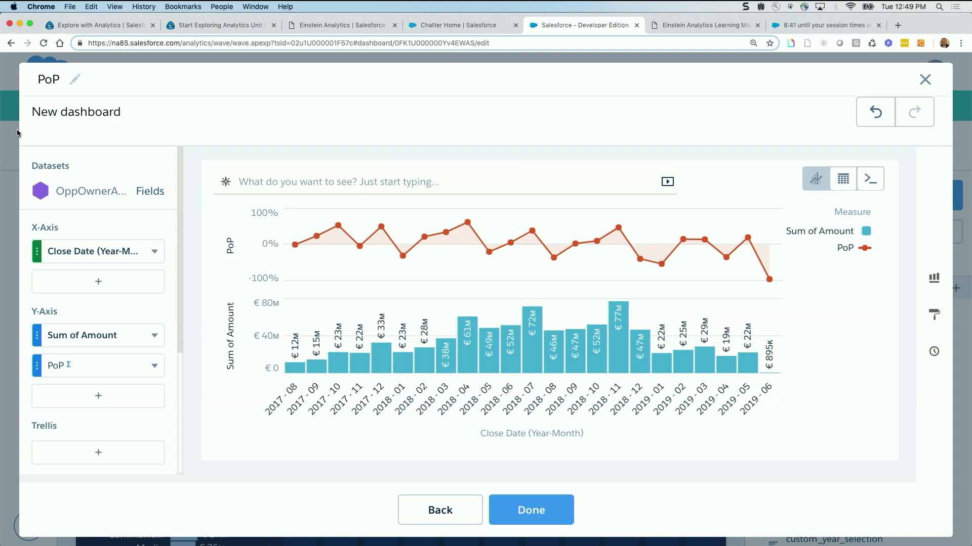
# - Finish the PoP chart, place it on the dashboard and enlarge the widget
pyautogui.click(531, 513)
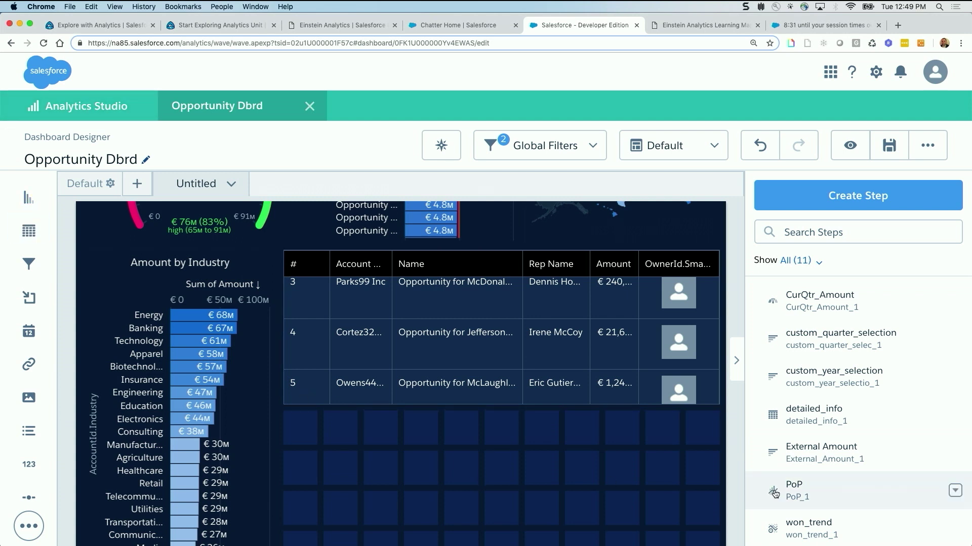
pyautogui.moveTo(784, 488); pyautogui.dragTo(452, 485)
pyautogui.scroll(-3, 450, 478)
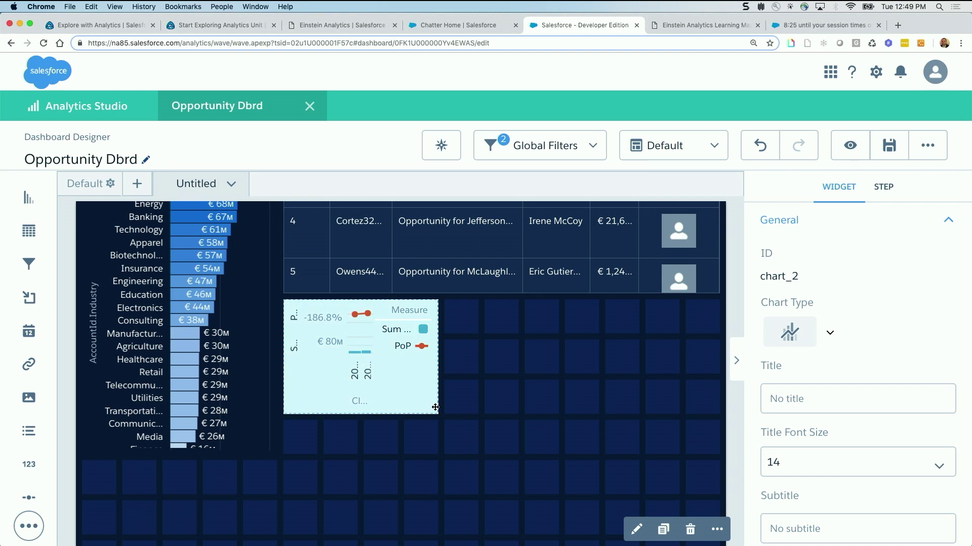
pyautogui.moveTo(435, 407); pyautogui.dragTo(707, 426)
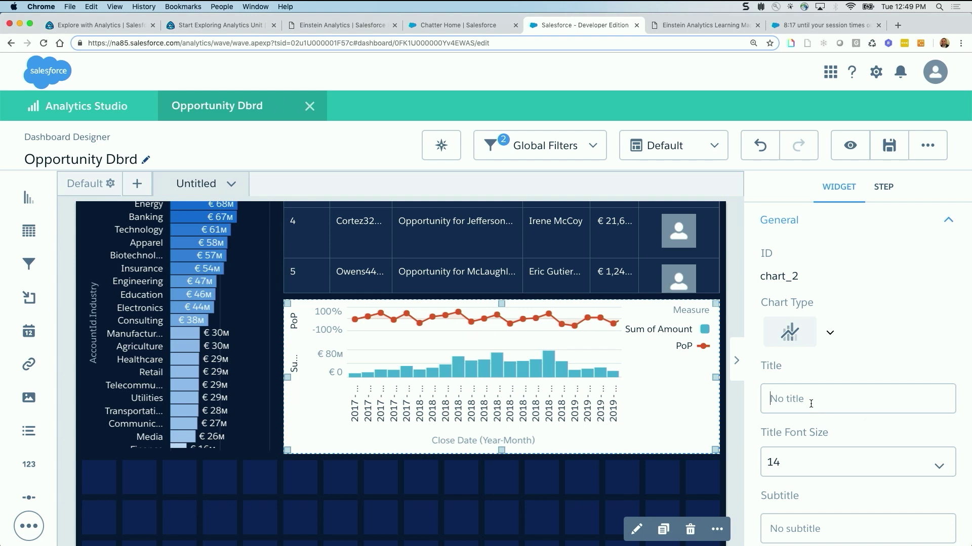
# - Title the chart PoP and switch it to the Dark theme
pyautogui.click(810, 404)
pyautogui.write('Pop')
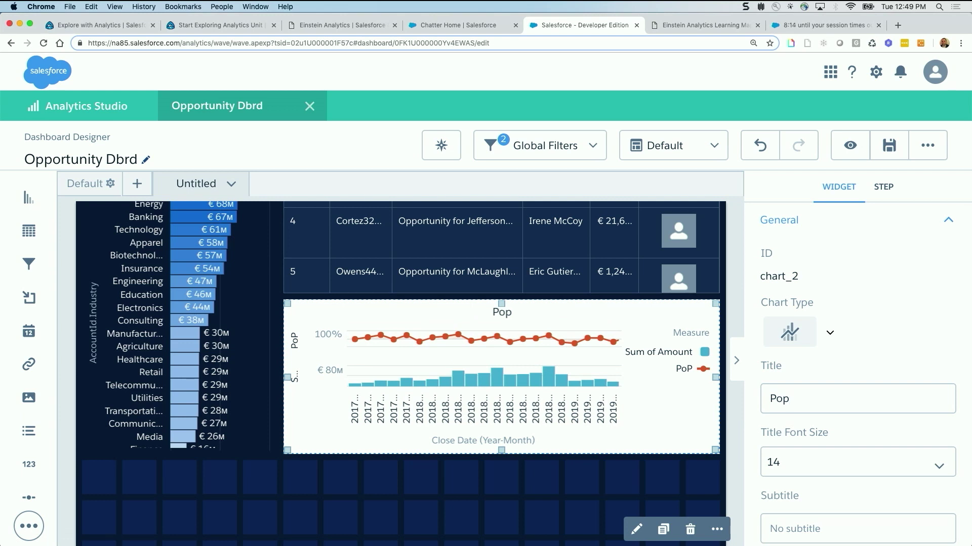
pyautogui.press('BackSpace')
pyautogui.write('P')
pyautogui.scroll(-6, 885, 466)
pyautogui.click(830, 422)
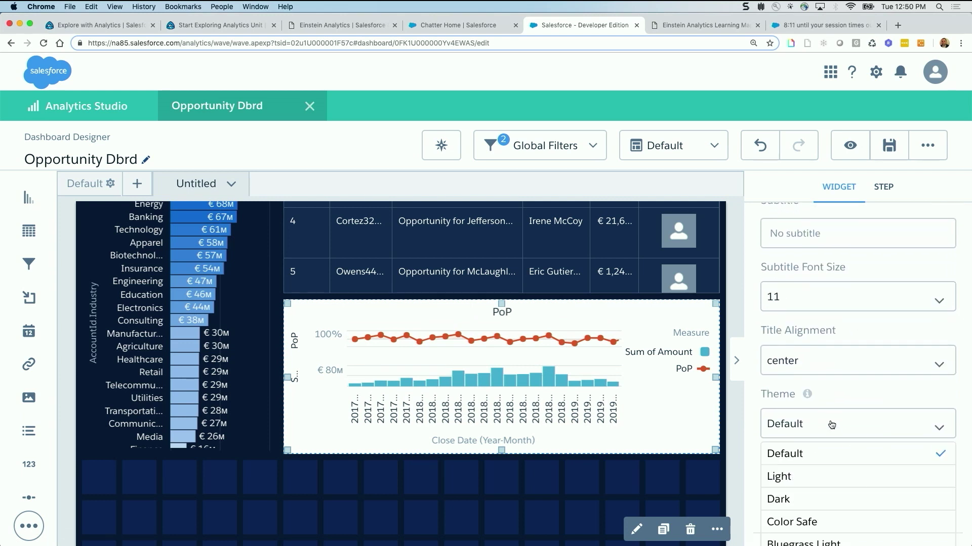
pyautogui.click(801, 499)
# - Give the chart widget a dark navy background colour
pyautogui.scroll(-5, 828, 468)
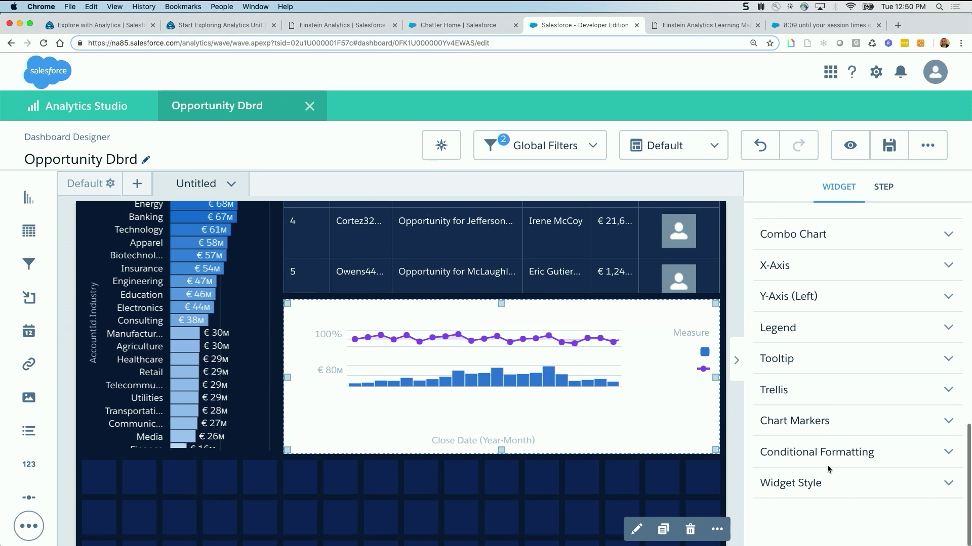
pyautogui.click(803, 484)
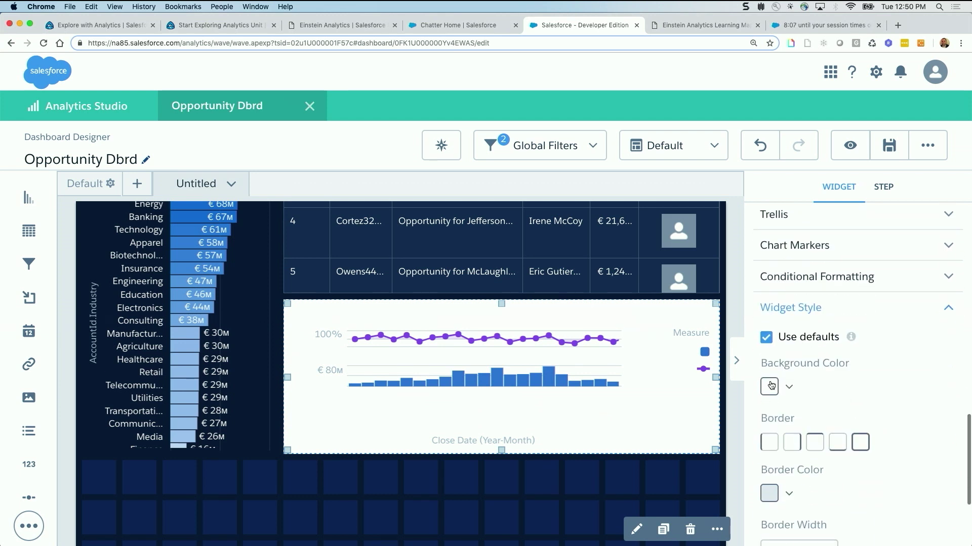
pyautogui.click(769, 387)
pyautogui.click(893, 419)
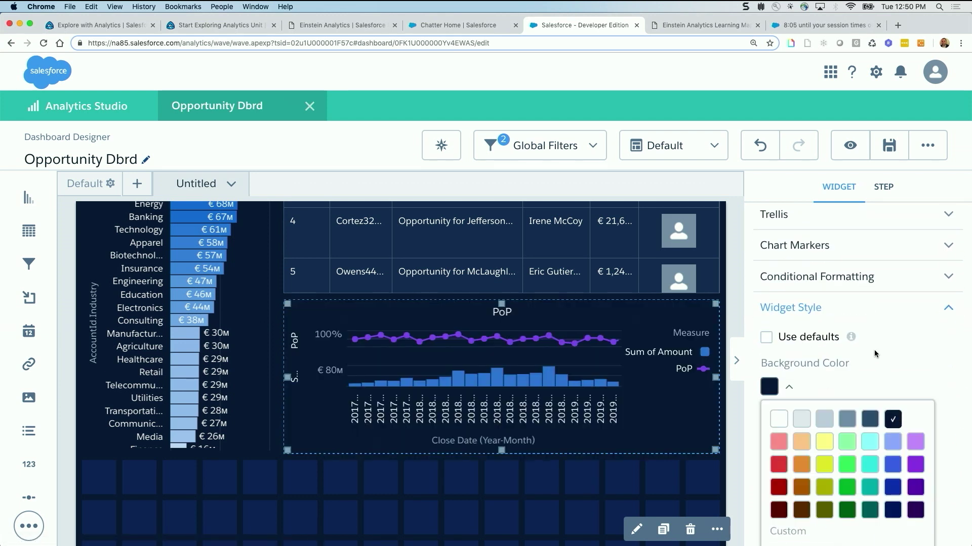
pyautogui.scroll(3, 874, 351)
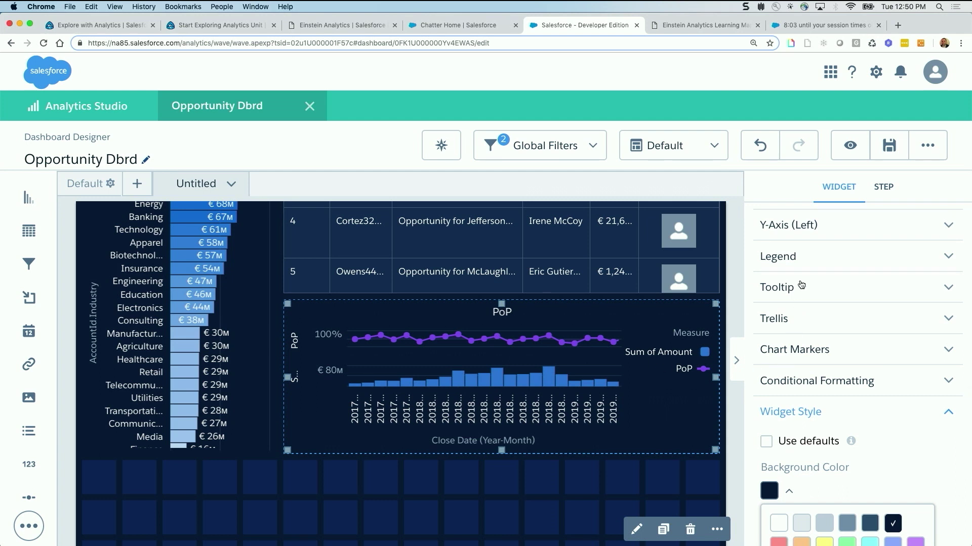
# - Move the legend to top-center and hide its Measure header
pyautogui.click(777, 258)
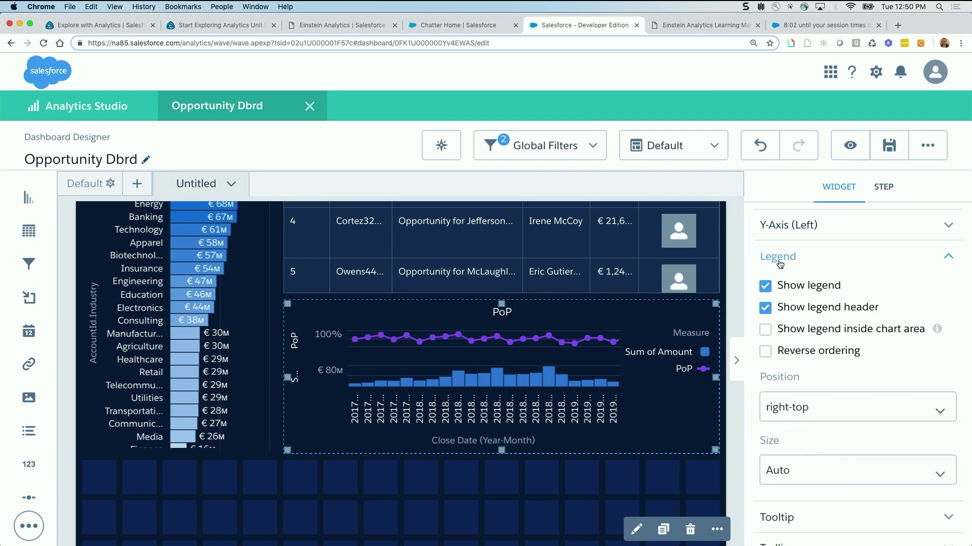
pyautogui.click(782, 412)
pyautogui.click(799, 436)
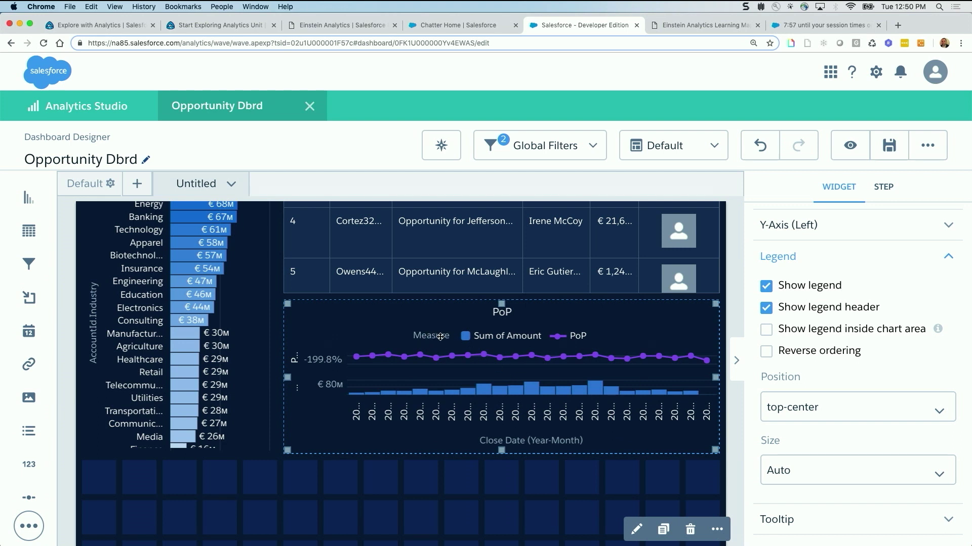
pyautogui.click(766, 308)
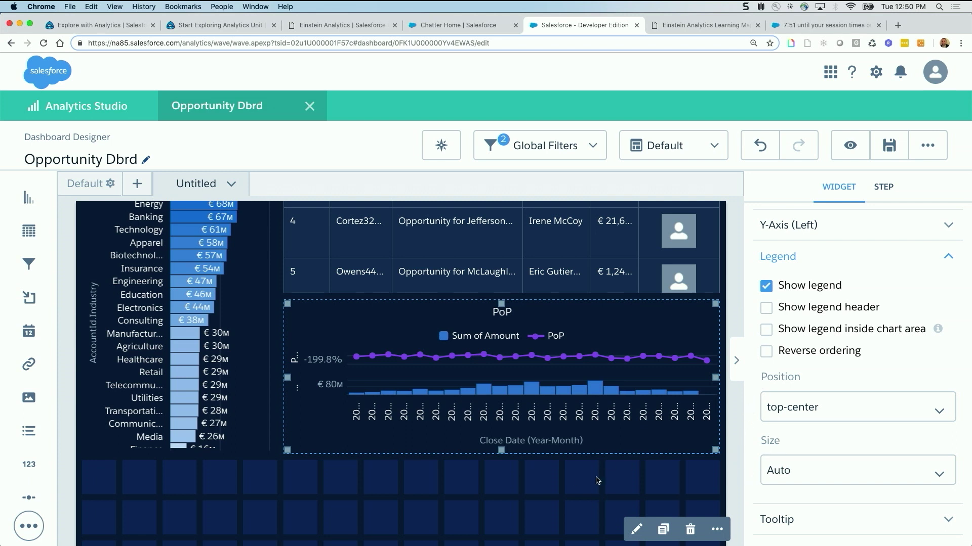
pyautogui.scroll(-3, 837, 430)
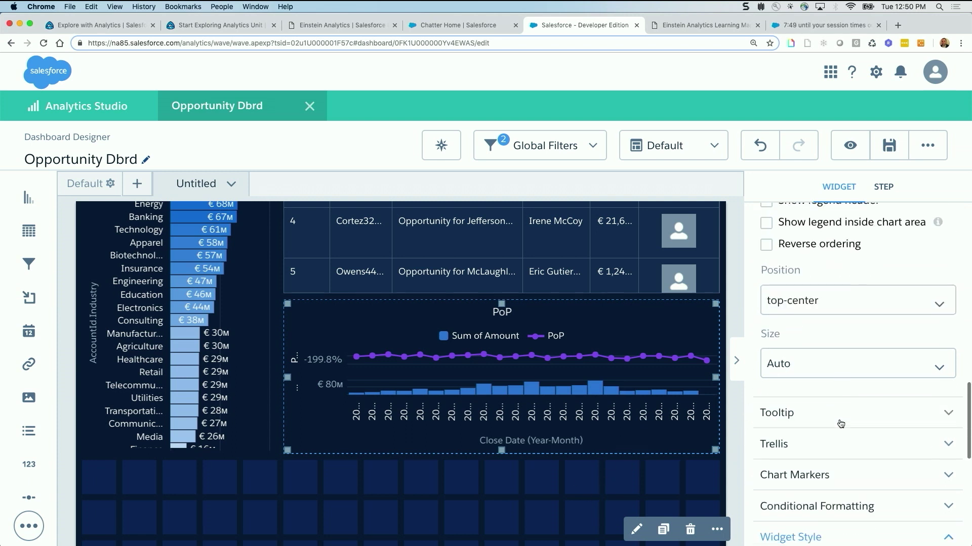
pyautogui.scroll(-5, 840, 424)
pyautogui.scroll(12, 840, 424)
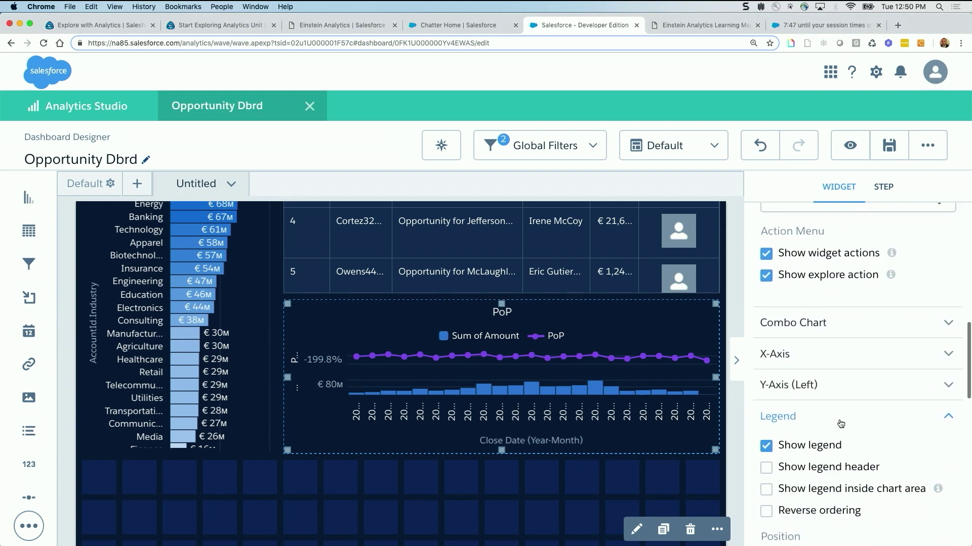
pyautogui.scroll(2, 840, 424)
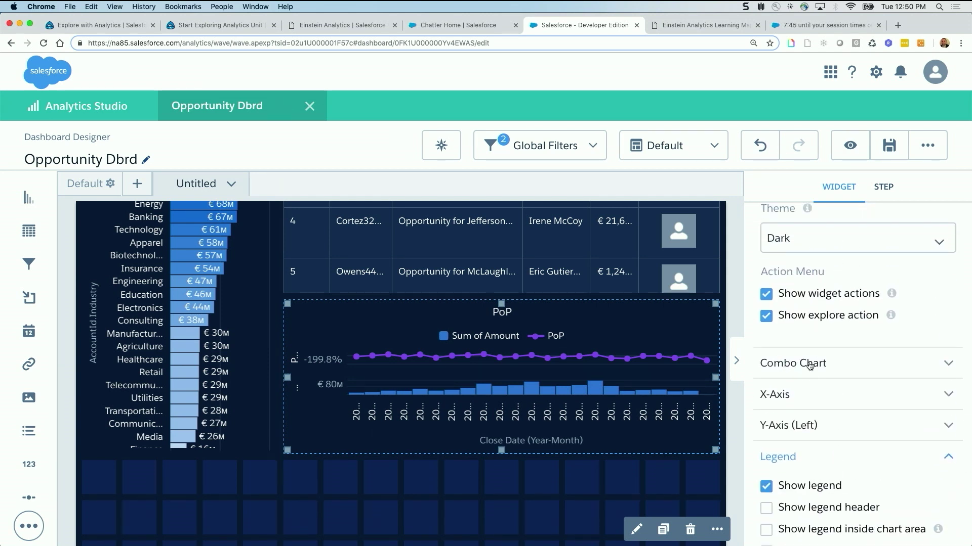
pyautogui.click(810, 364)
# - Switch the combo chart's axis mode to Dual Axis and deselect the widget
pyautogui.scroll(-3, 822, 396)
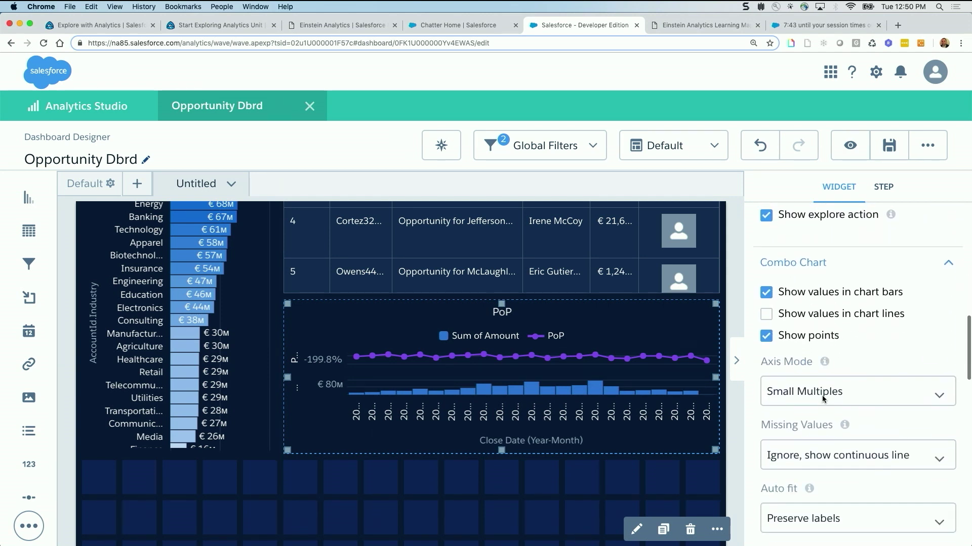
pyautogui.click(821, 395)
pyautogui.scroll(-2, 822, 394)
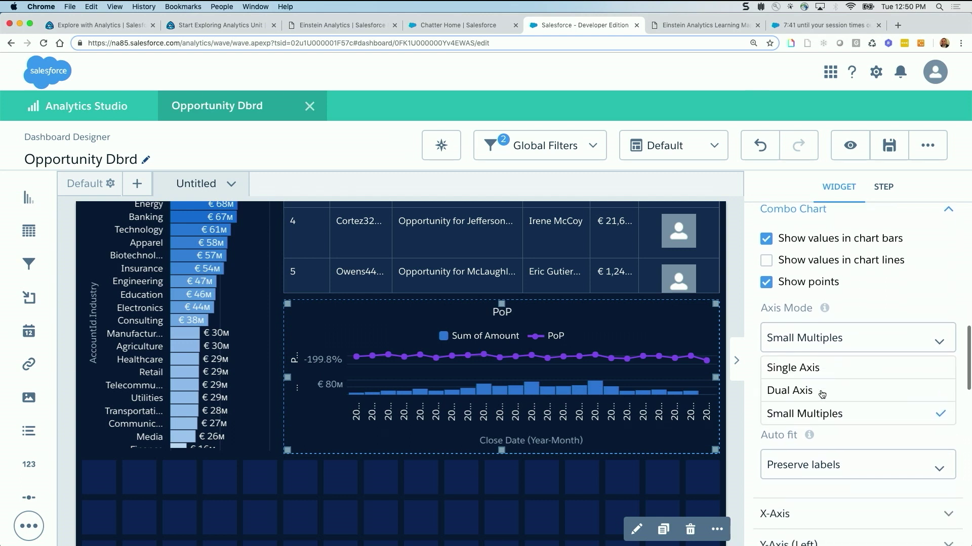
pyautogui.click(822, 392)
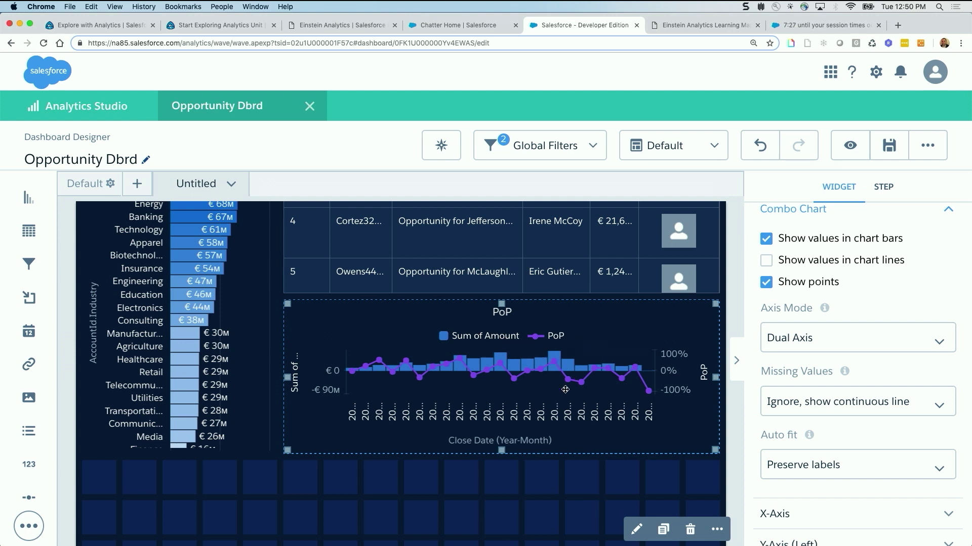
pyautogui.click(693, 481)
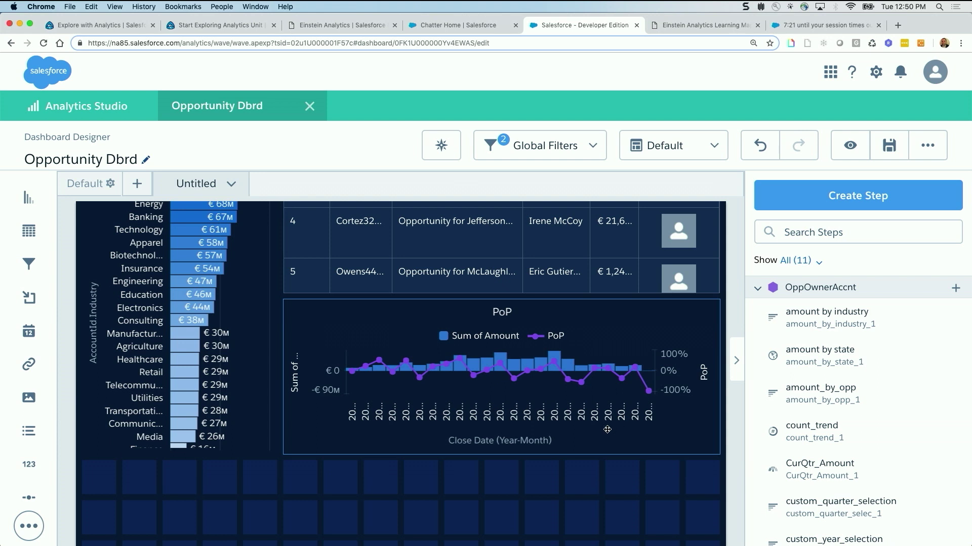
# - Open the Choose Data dialog via Create Step in the Steps panel
pyautogui.scroll(-2, 585, 491)
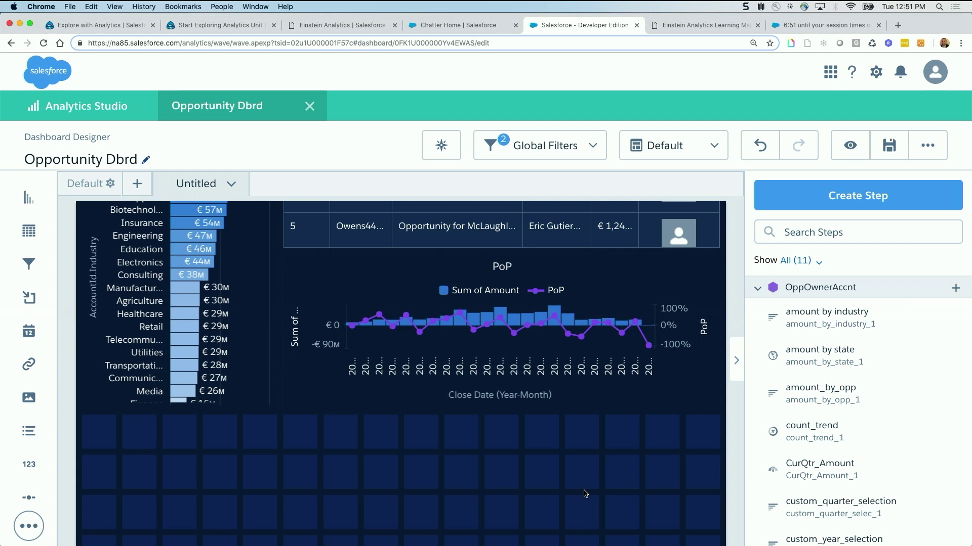
pyautogui.click(842, 192)
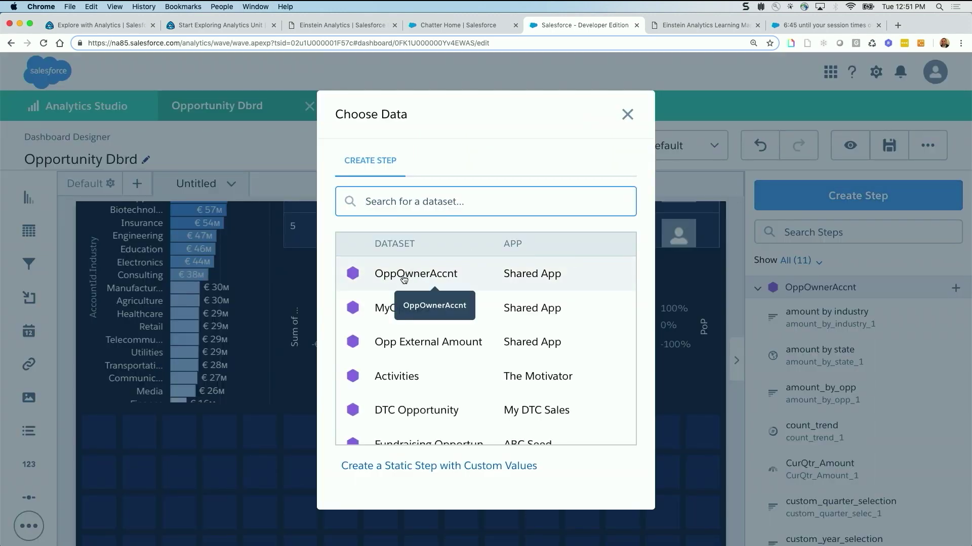
# - Build a new step on the OppOwnerAccnt dataset showing Count of Rows grouped by Stage
pyautogui.click(411, 275)
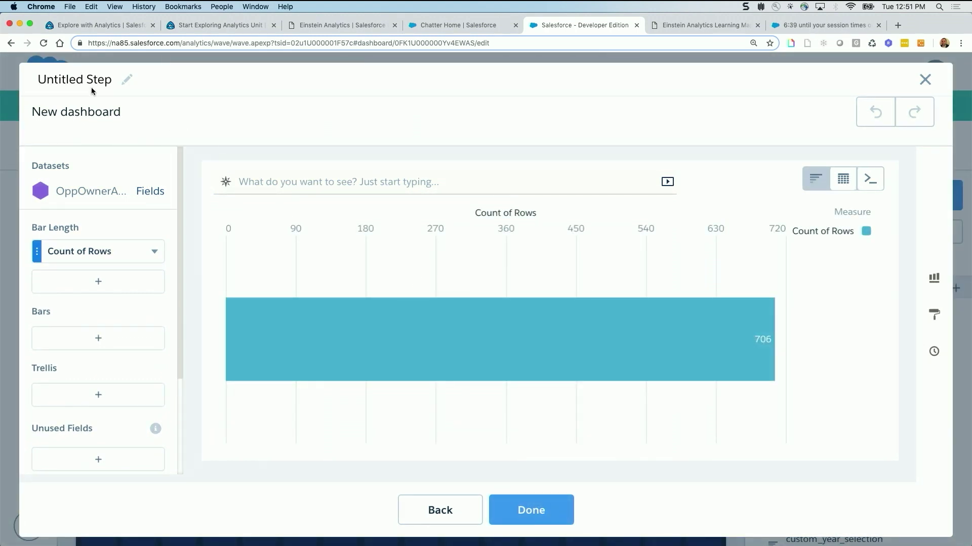
pyautogui.click(92, 339)
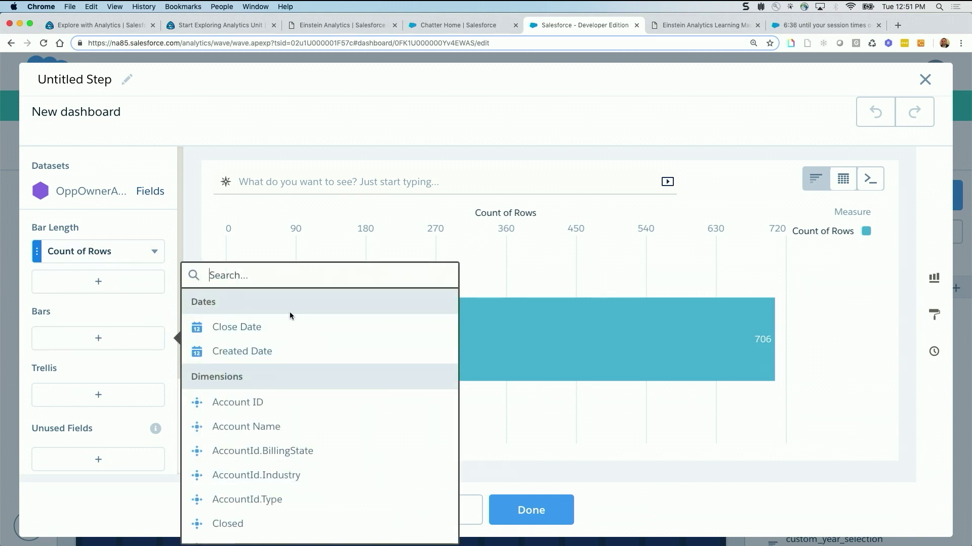
pyautogui.write('stag')
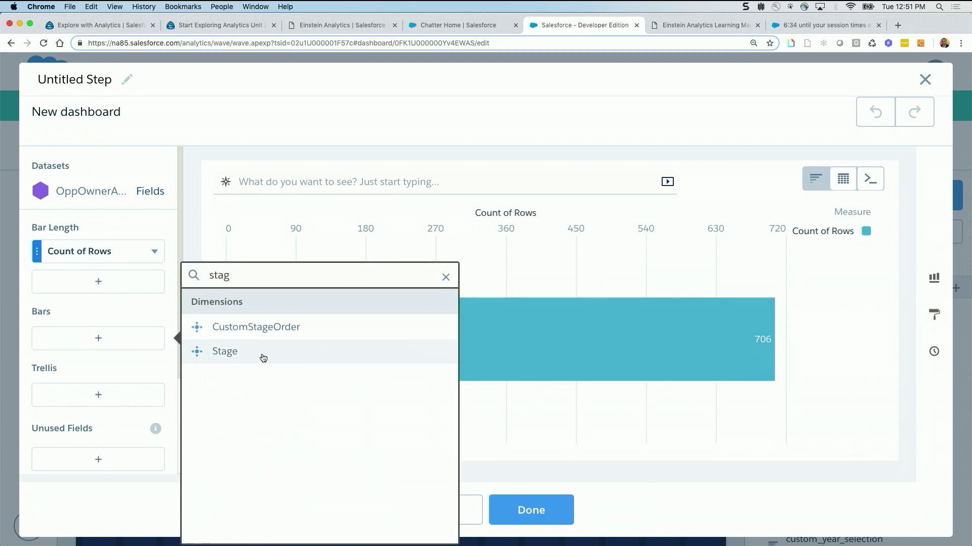
pyautogui.click(262, 356)
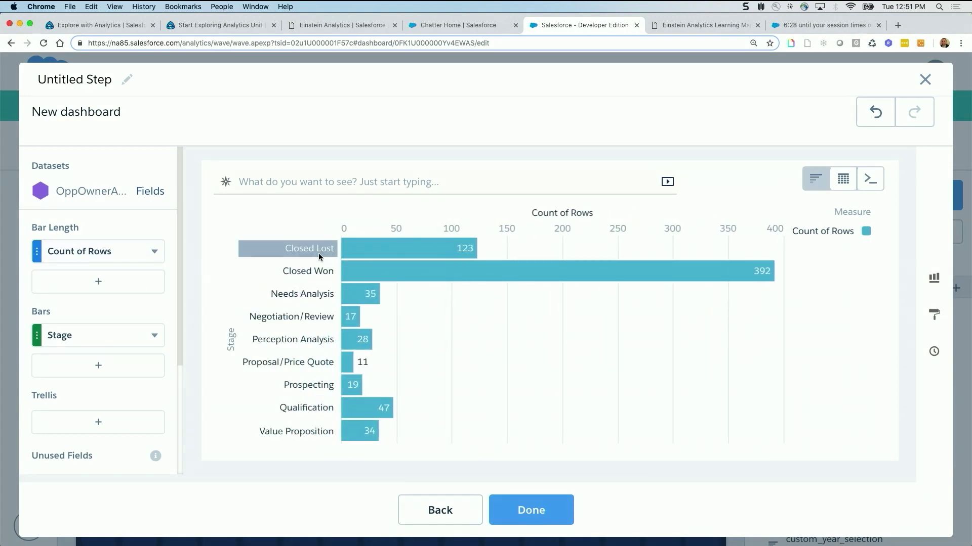
# - Try descending and ascending count sorts, clear back to alphabetical, and show as Compare Table
pyautogui.click(154, 251)
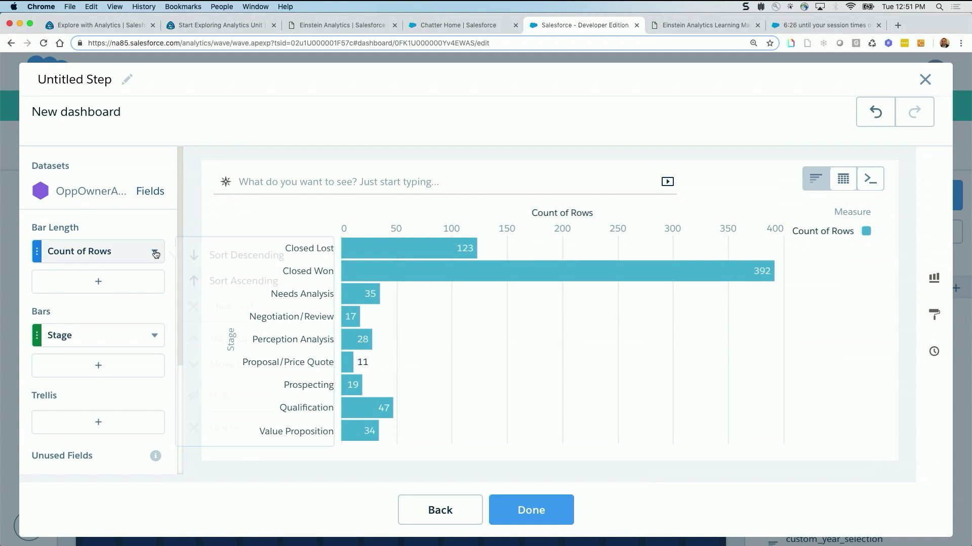
pyautogui.click(257, 253)
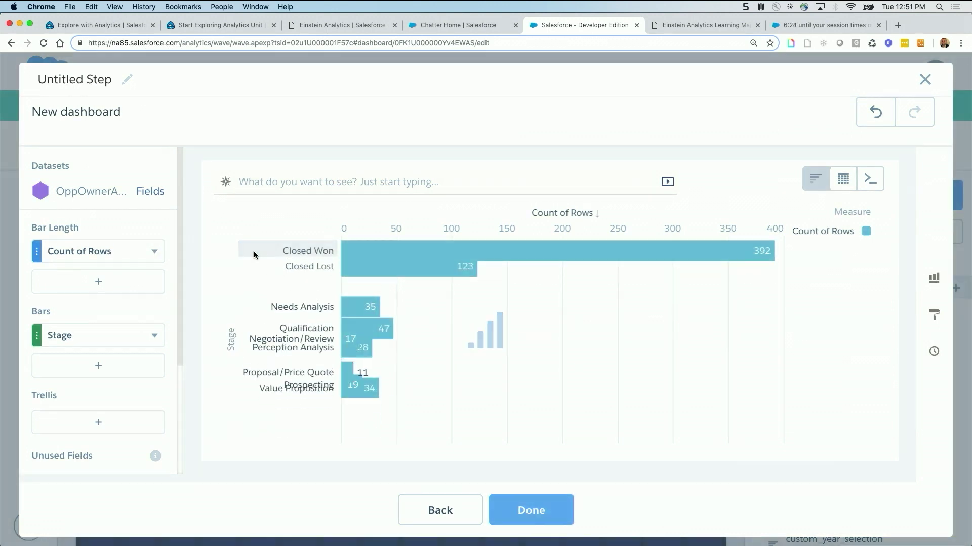
pyautogui.click(558, 213)
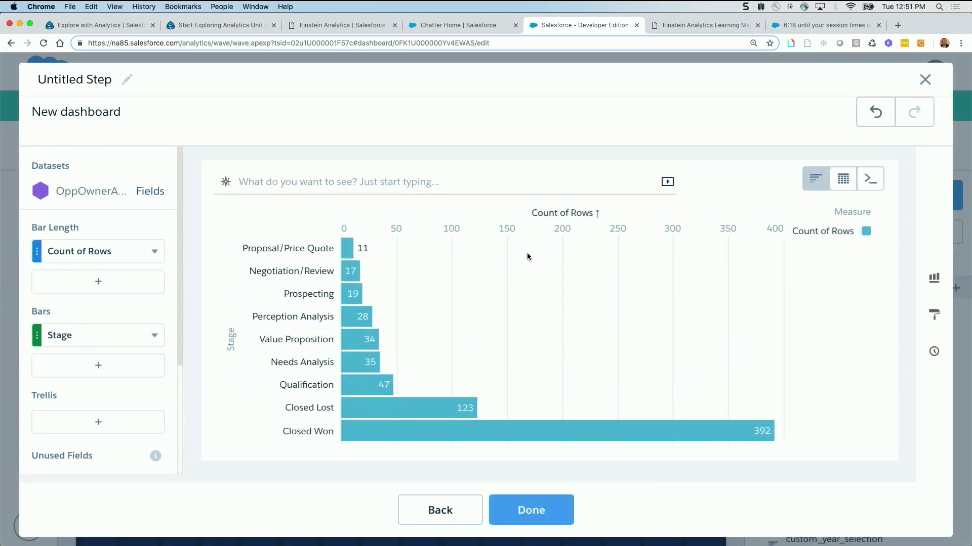
pyautogui.click(572, 216)
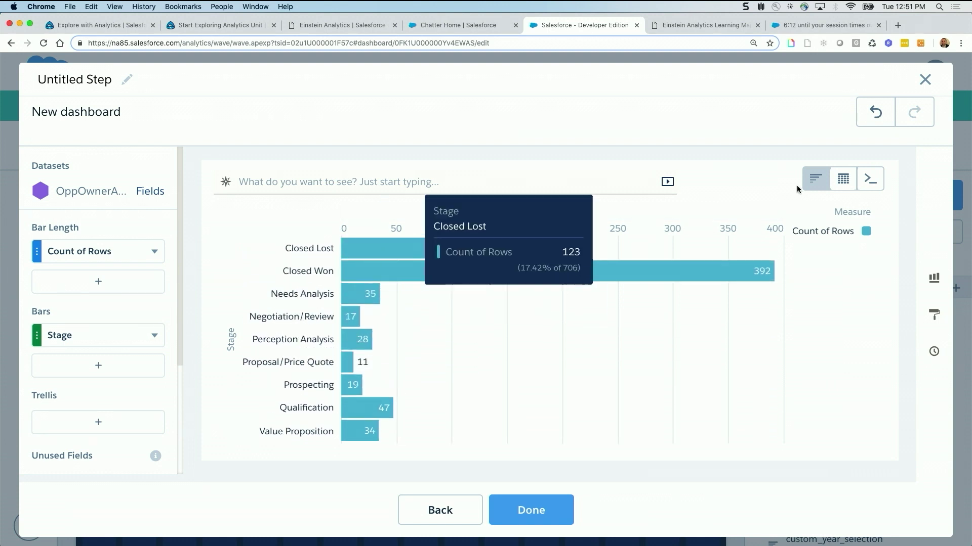
pyautogui.moveTo(847, 181)
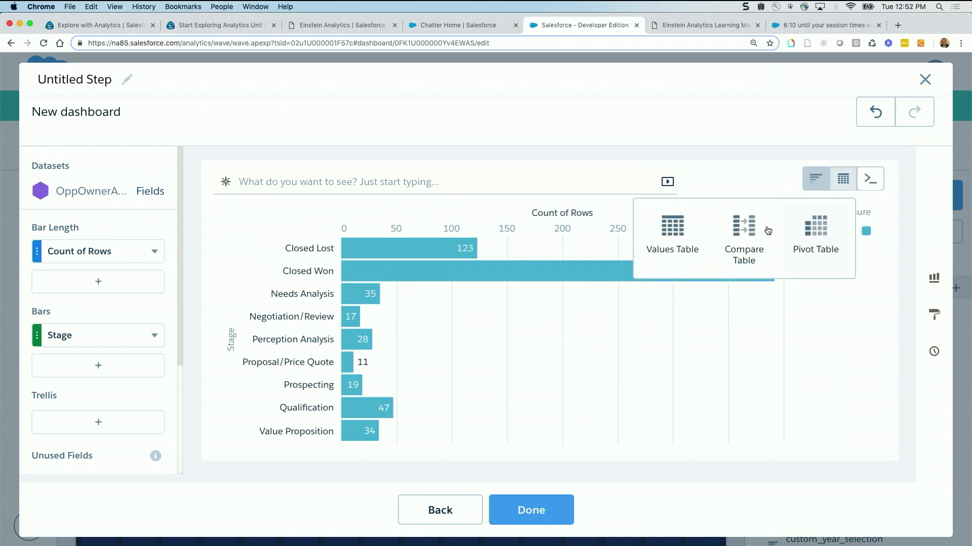
pyautogui.click(747, 236)
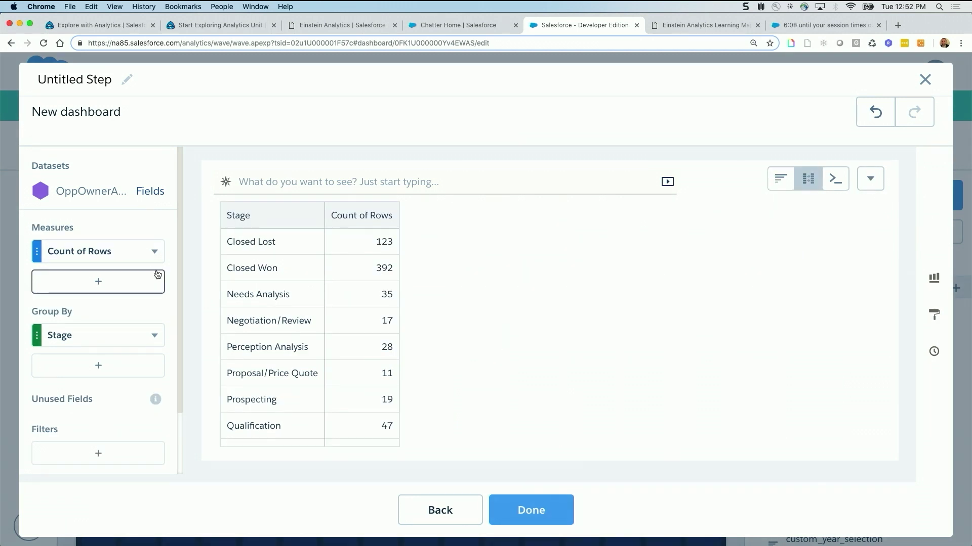
# - Duplicate Count of Rows and give the copy alias hidden_order and header 'hideeen'
pyautogui.click(155, 253)
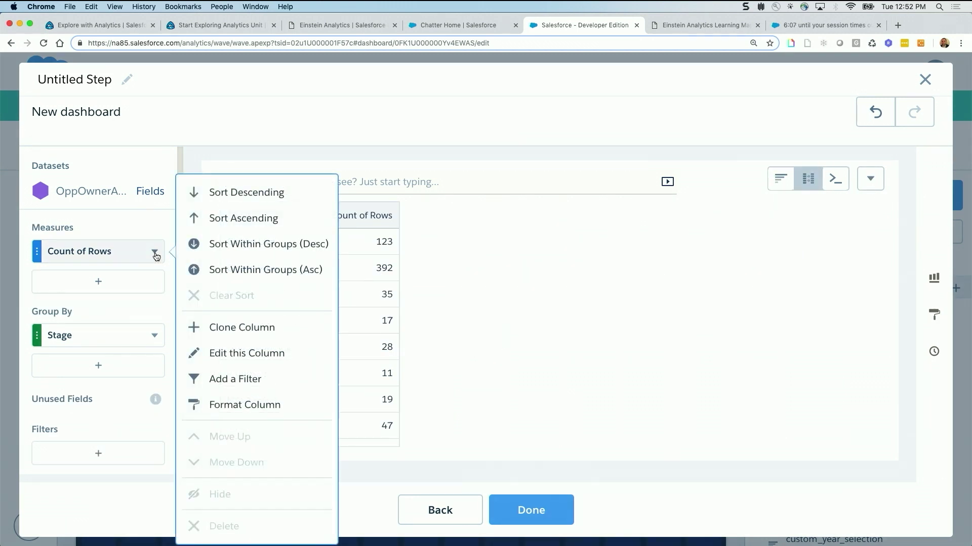
pyautogui.click(251, 333)
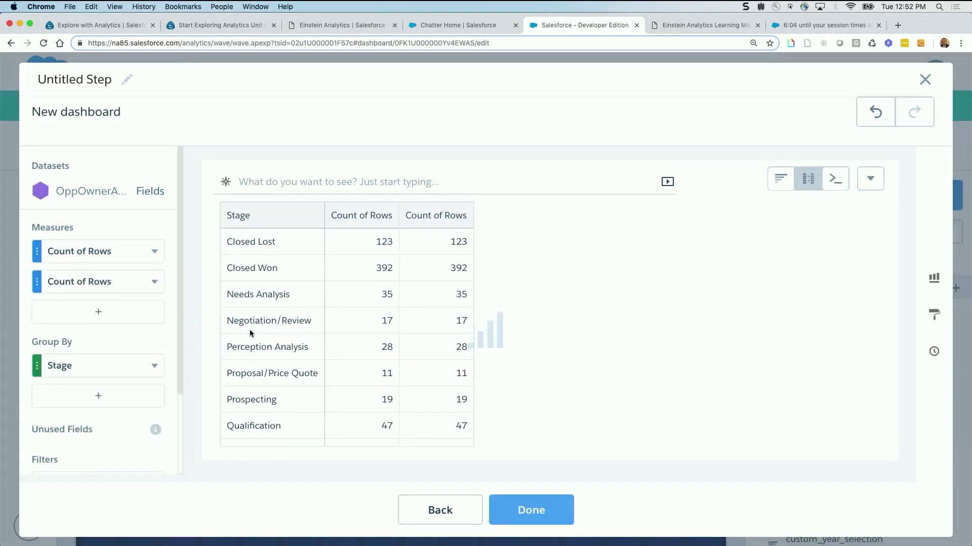
pyautogui.click(156, 283)
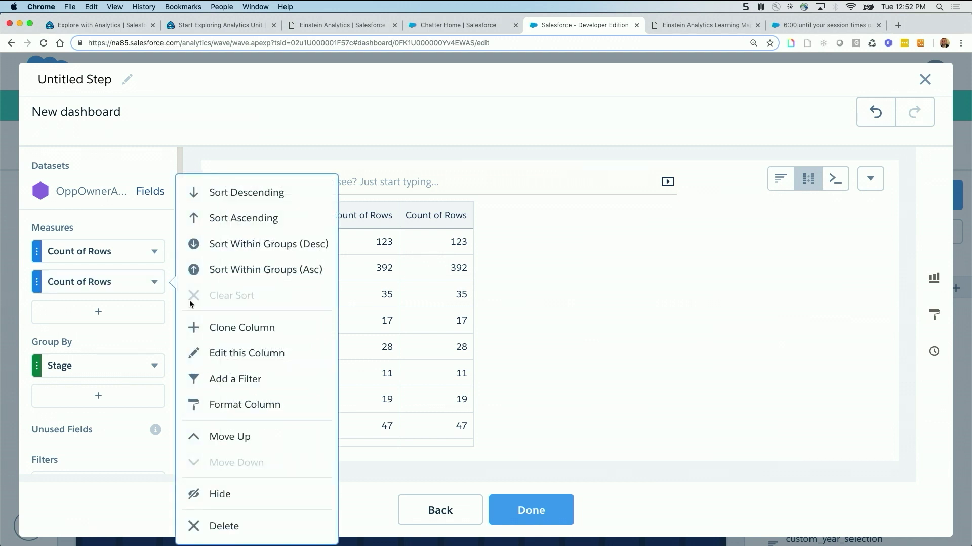
pyautogui.click(221, 352)
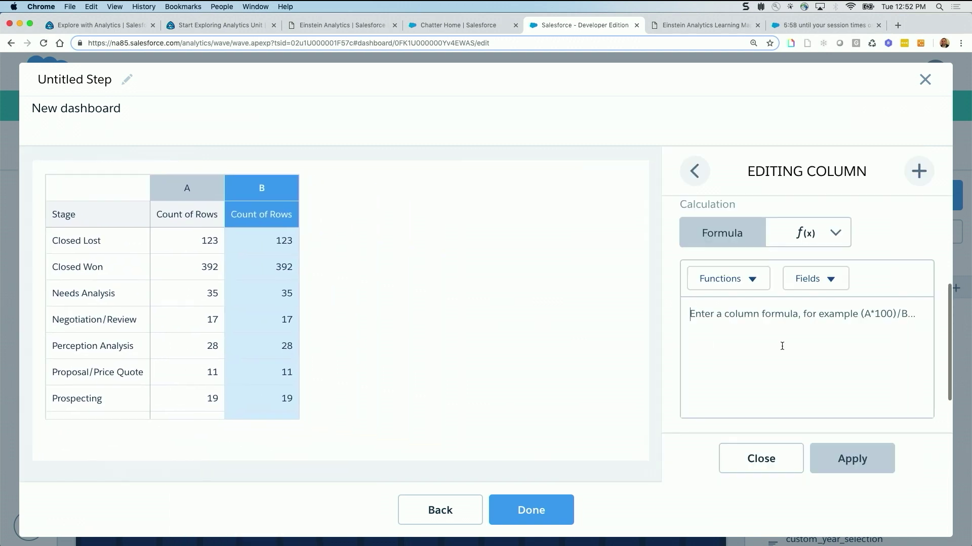
pyautogui.click(748, 280)
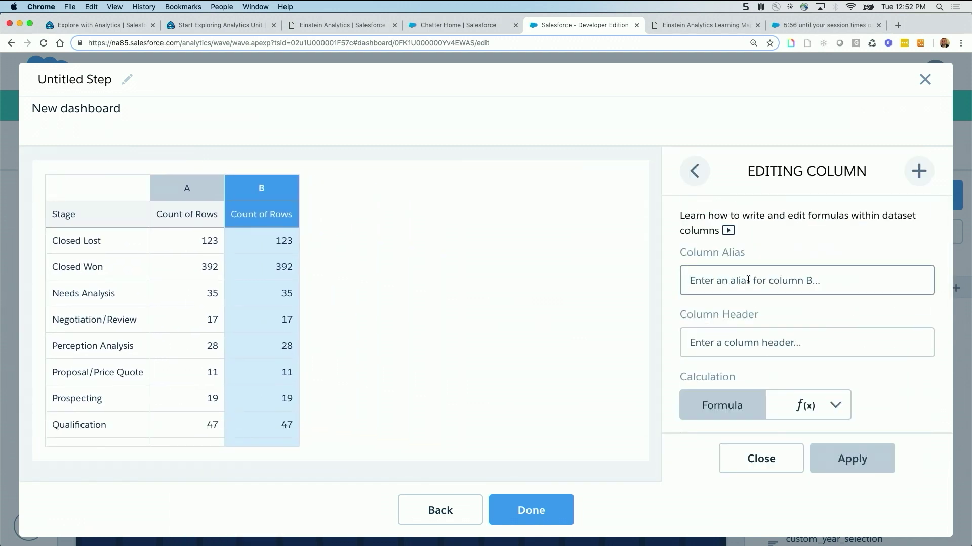
pyautogui.write('hidden_order')
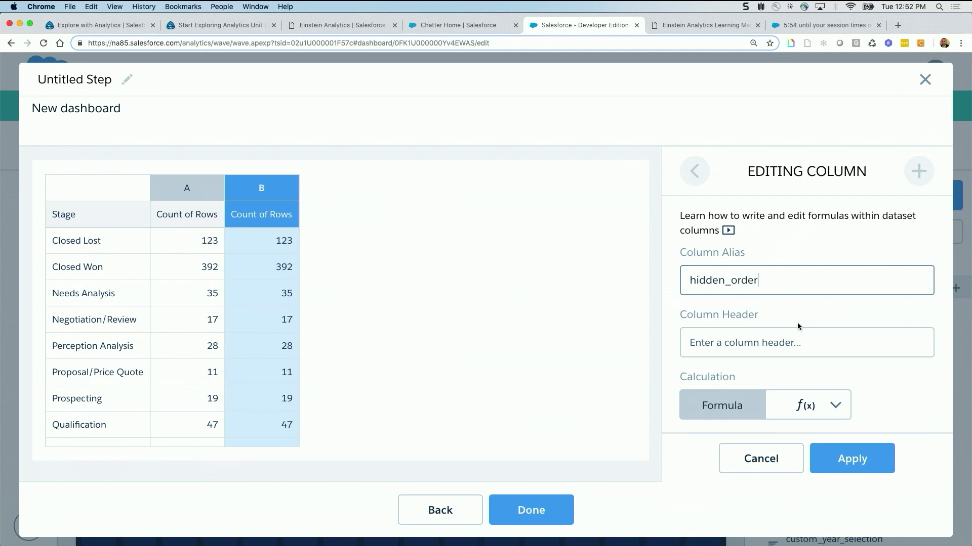
pyautogui.click(788, 345)
pyautogui.write('hidee')
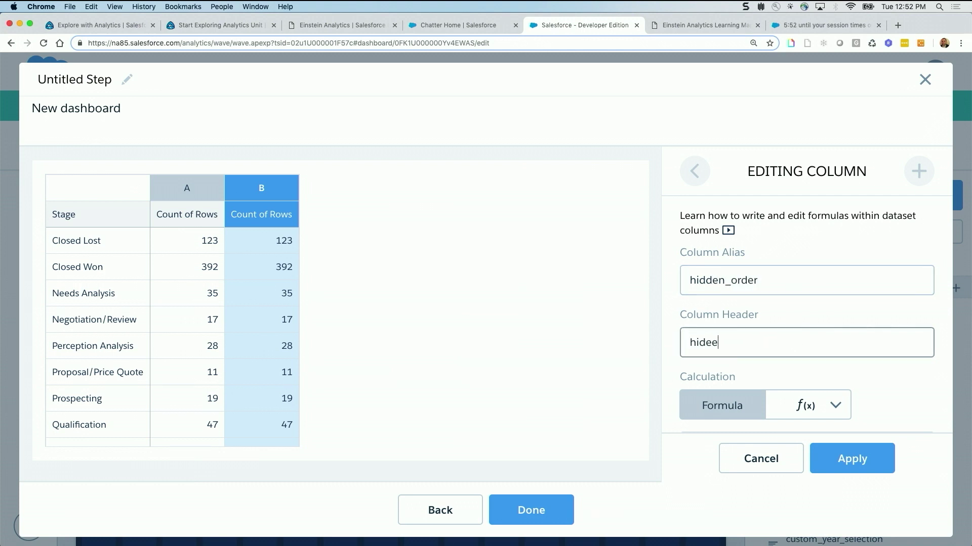
pyautogui.write('en_order')
pyautogui.scroll(-4, 867, 386)
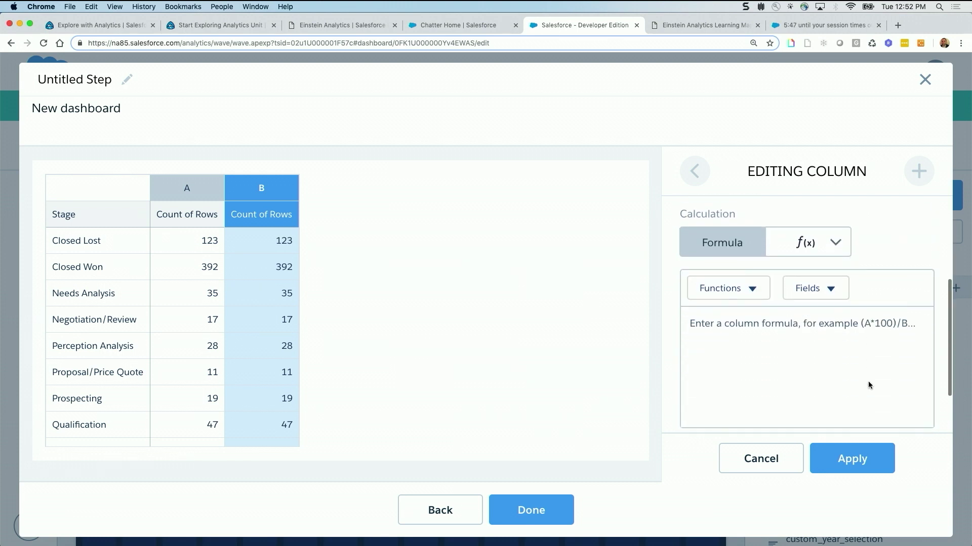
# - Write a case when/then, when == then, else, end skeleton in the formula box
pyautogui.click(756, 309)
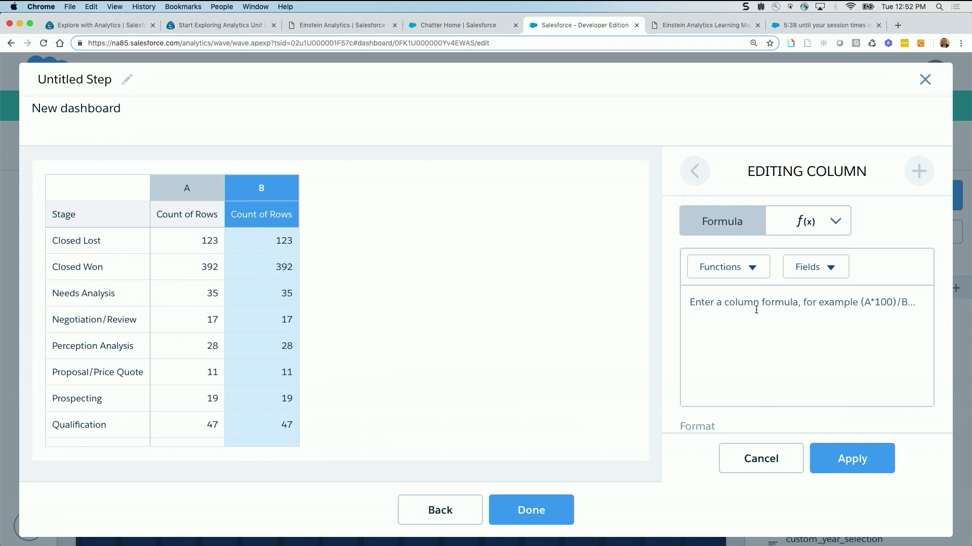
pyautogui.write('case when ==')
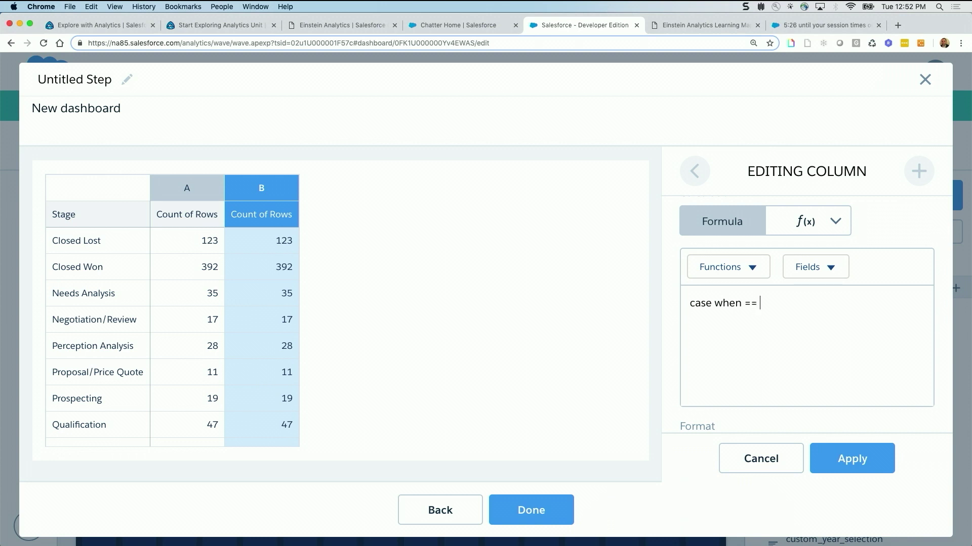
pyautogui.write('then')
pyautogui.press('Return')
pyautogui.write('when == then')
pyautogui.press('Return')
pyautogui.write('else')
pyautogui.press('Return')
pyautogui.write('end')
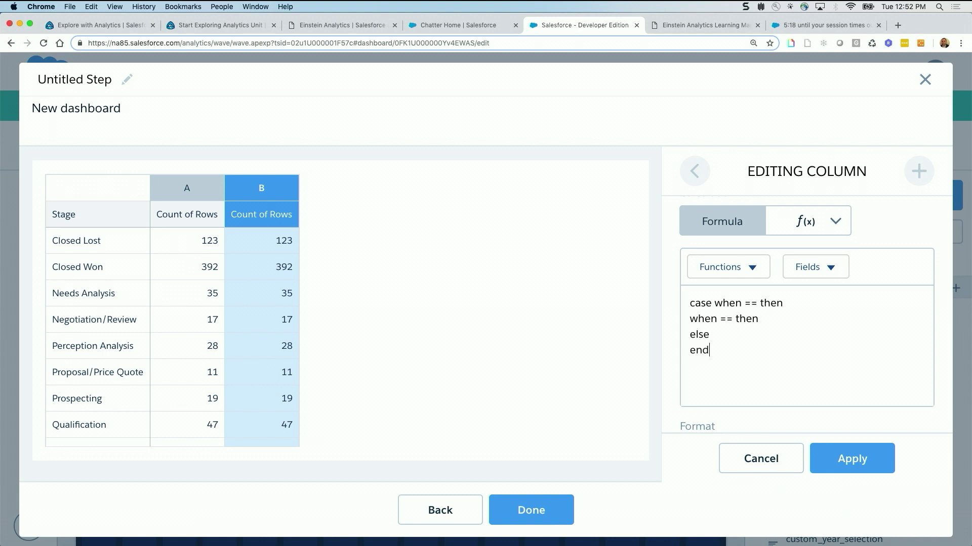
# - Insert the Stage field (StageName) right after case in the formula
pyautogui.click(718, 303)
pyautogui.click(810, 267)
pyautogui.scroll(-5, 825, 304)
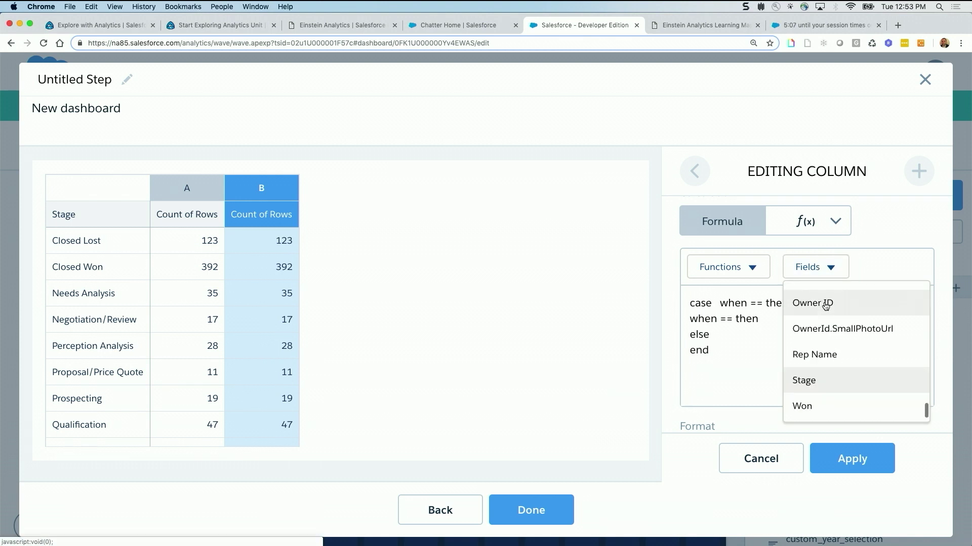
pyautogui.click(817, 381)
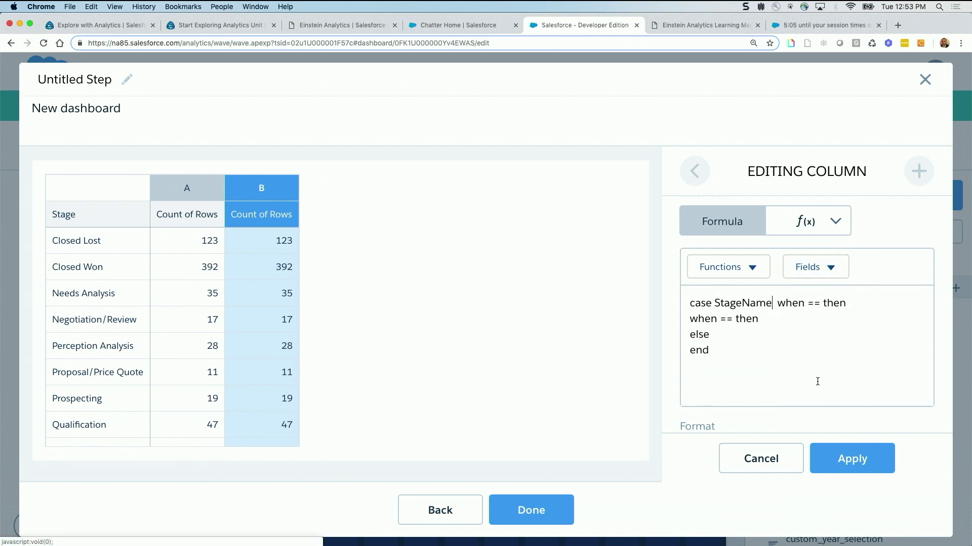
# - Rewrite the first clause as when StageName == "Perception Analysis" then 1
pyautogui.doubleClick(720, 302)
pyautogui.press('BackSpace')
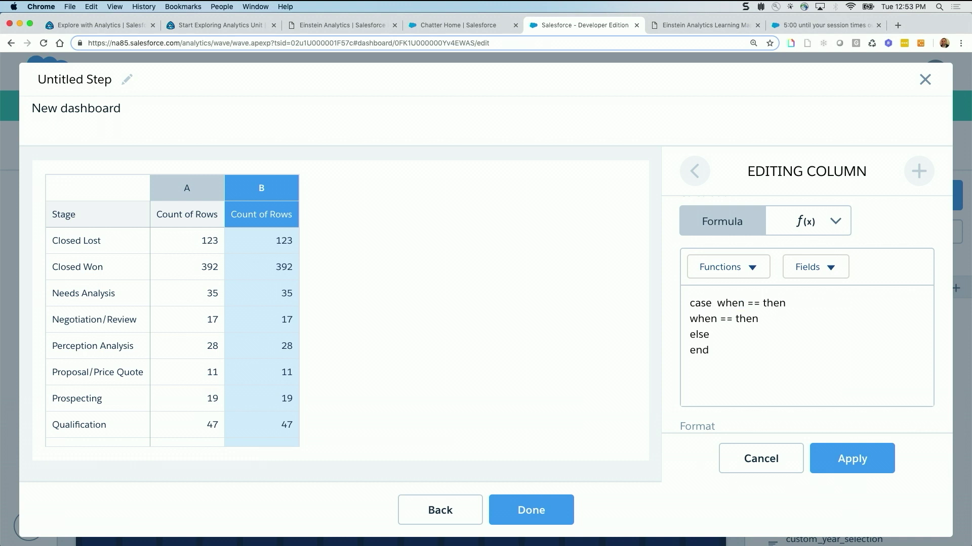
pyautogui.click(811, 268)
pyautogui.click(811, 380)
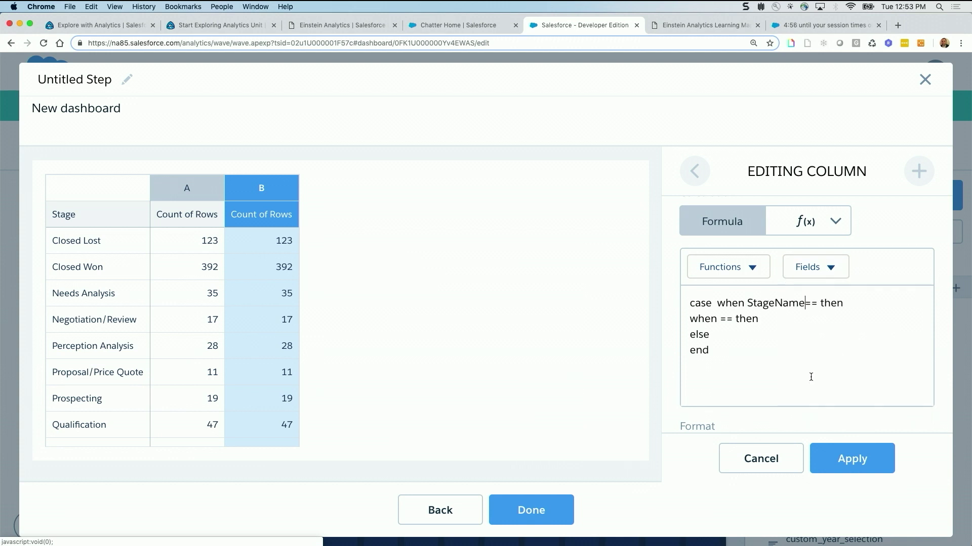
pyautogui.click(821, 312)
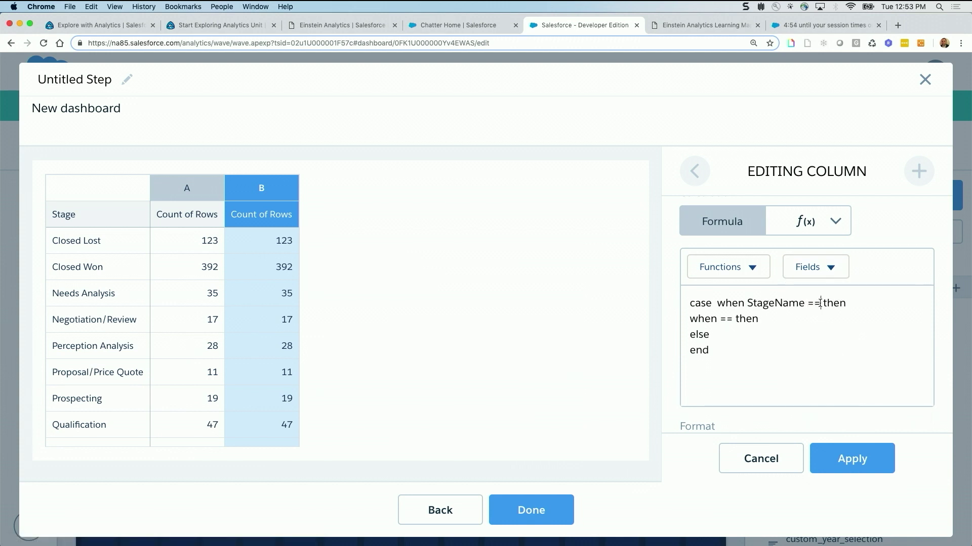
pyautogui.write('""')
pyautogui.press('Left')
pyautogui.write('Perception Analysis"')
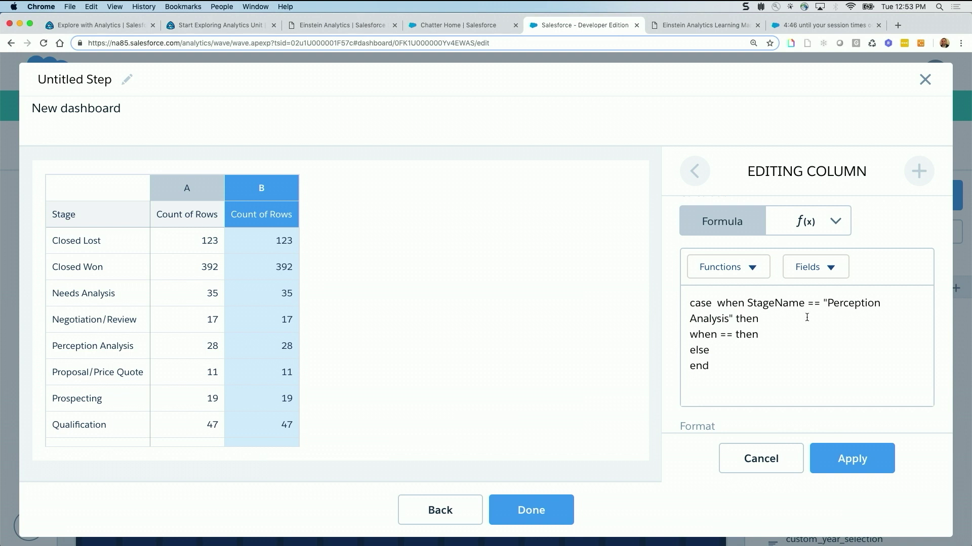
pyautogui.write(' then 1')
# - Copy that clause into the second line as StageName == "Qualification" then 2
pyautogui.moveTo(770, 319); pyautogui.dragTo(715, 304)
pyautogui.press('super+c')
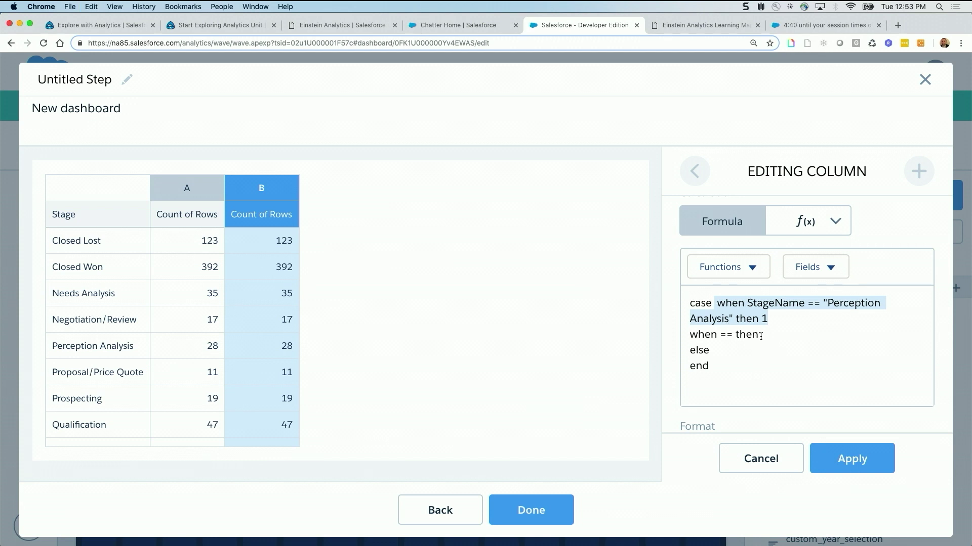
pyautogui.moveTo(761, 336); pyautogui.dragTo(681, 340)
pyautogui.press('super+v')
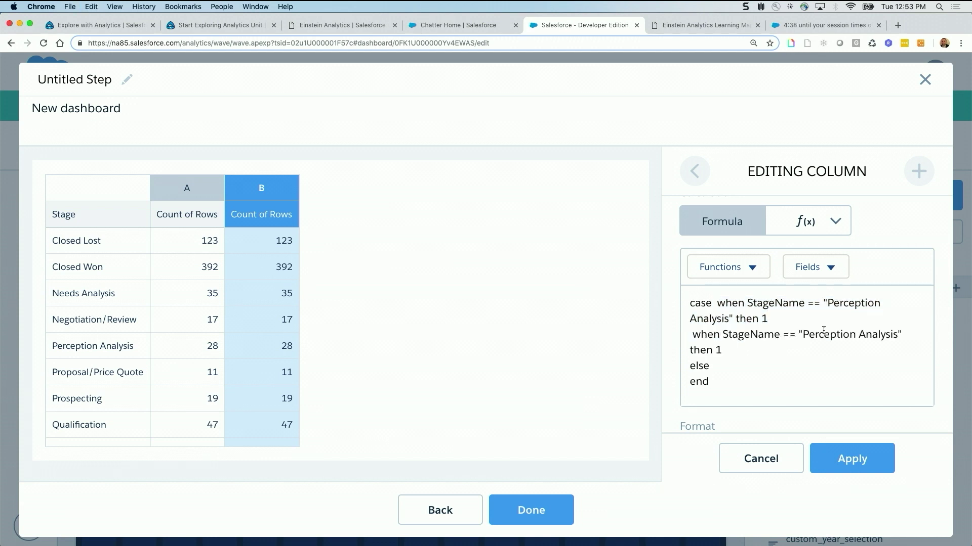
pyautogui.moveTo(897, 335); pyautogui.dragTo(804, 337)
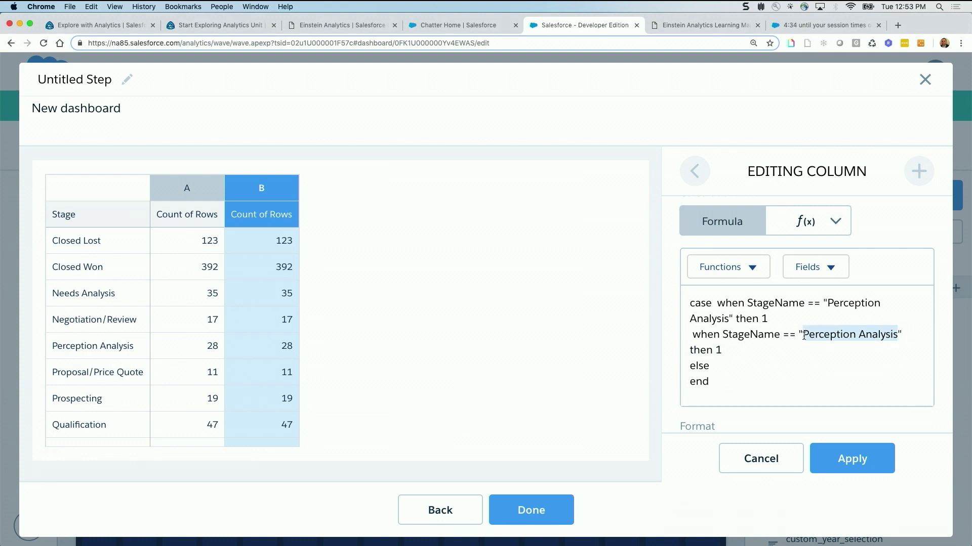
pyautogui.write('Qualification')
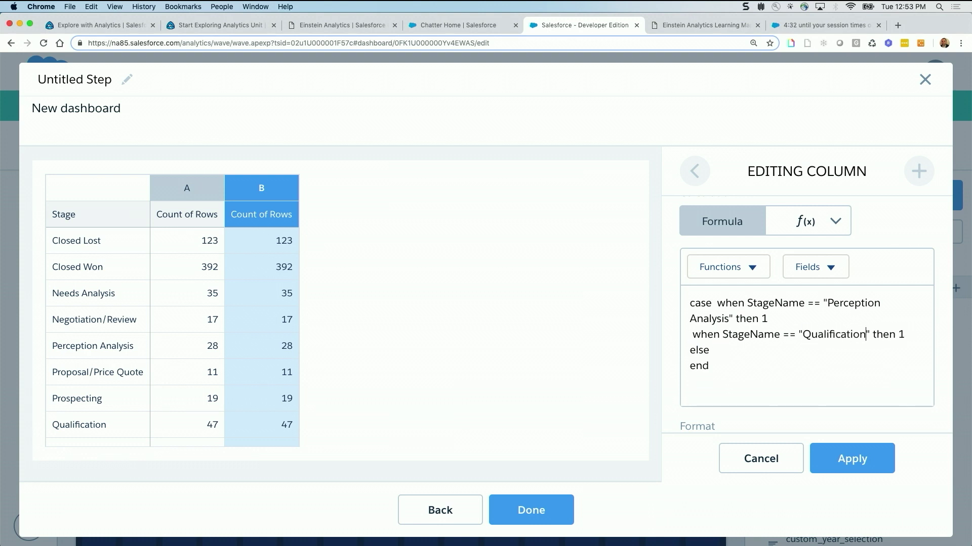
pyautogui.click(905, 334)
pyautogui.press('BackSpace')
pyautogui.write('2')
# - Add a third clause matching (StageName == "Closed Won" or StageName == "Closed Lost")
pyautogui.press('Return')
pyautogui.press('super+v')
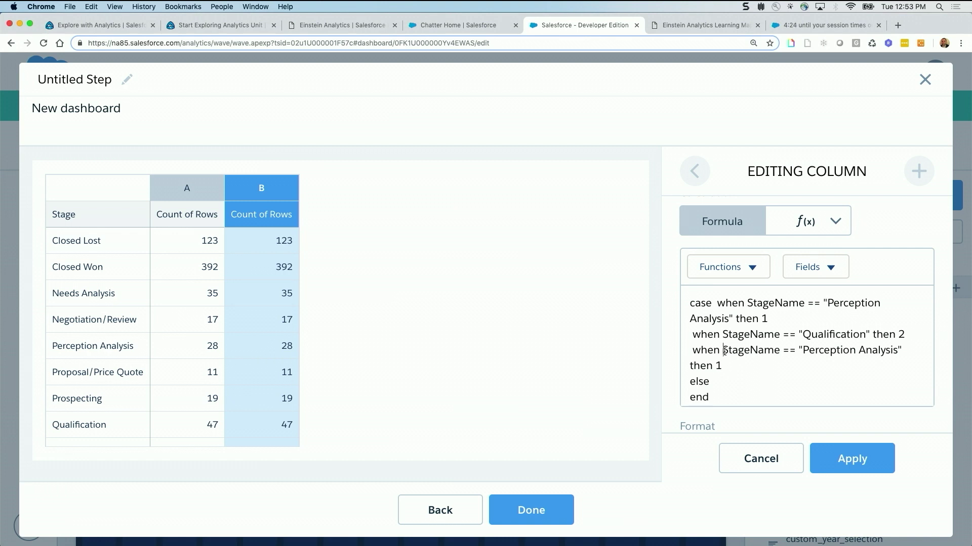
pyautogui.write('(')
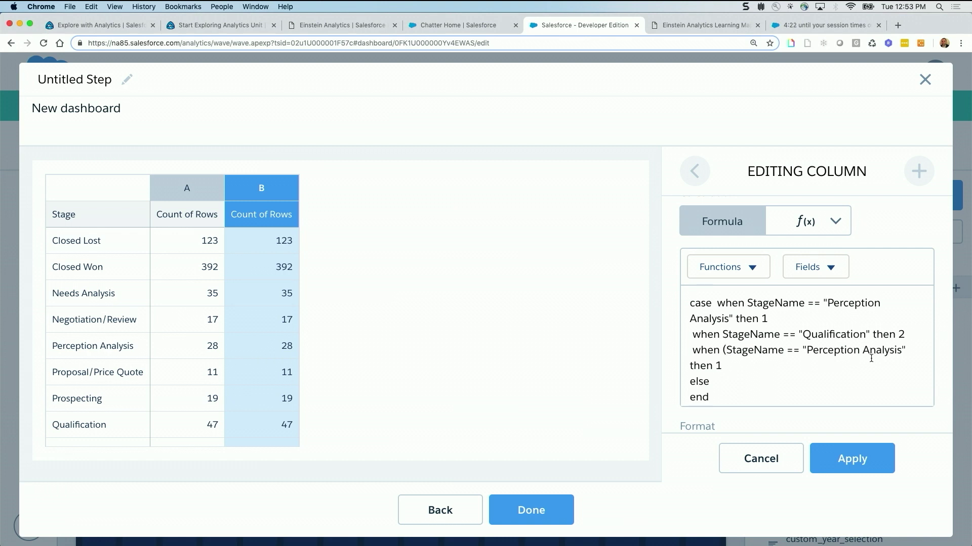
pyautogui.moveTo(860, 350); pyautogui.dragTo(806, 350)
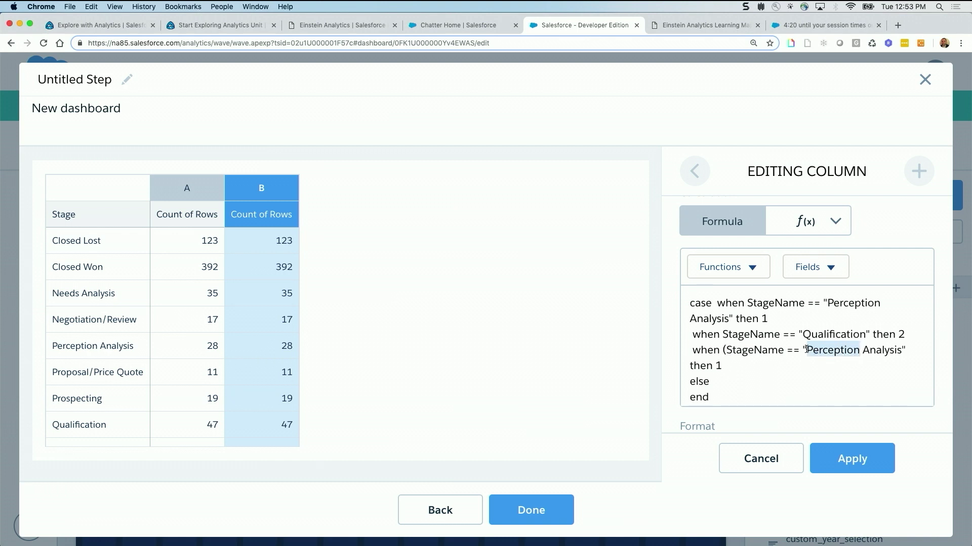
pyautogui.write('Closed')
pyautogui.press('Right')
pyautogui.hotkey('alt', 'shift', 'Right')
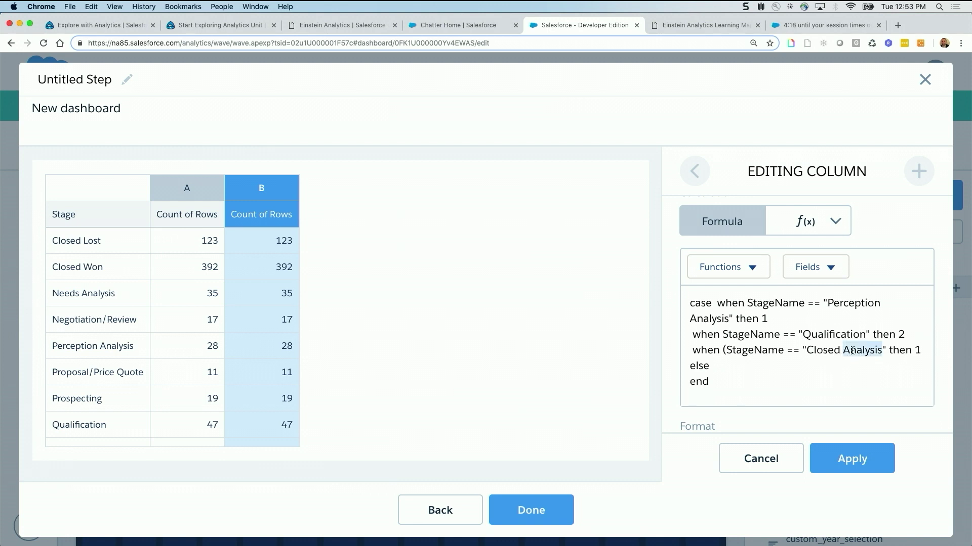
pyautogui.write('Won" ')
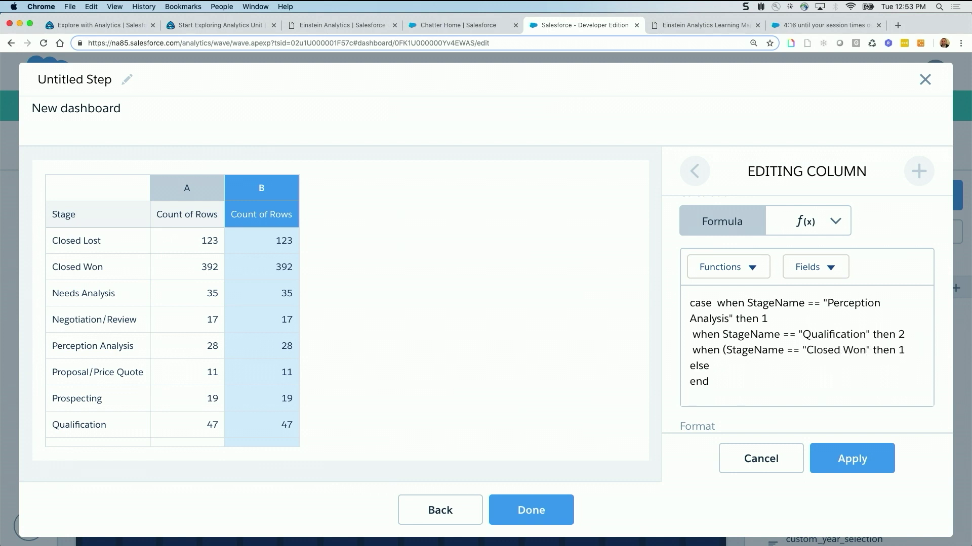
pyautogui.write('or StageName ')
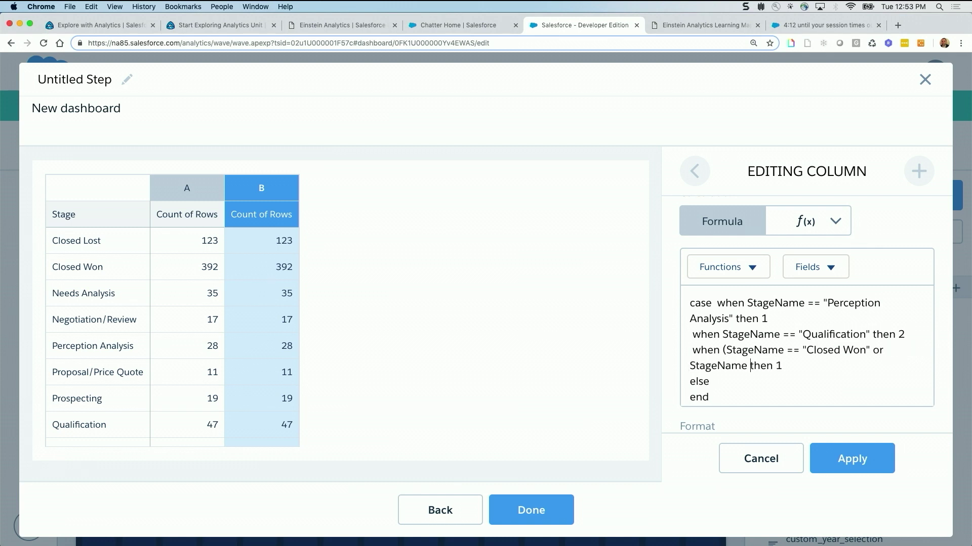
pyautogui.write('== "Closed ')
pyautogui.write('Lost"')
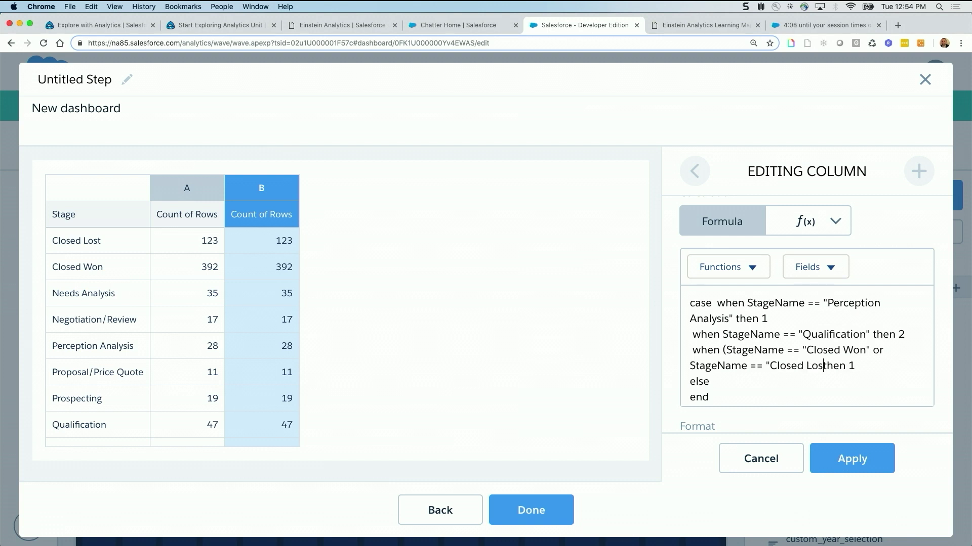
pyautogui.write(')')
# - Make the closed-stage clause return 3 and the else branch return 4
pyautogui.press('BackSpace')
pyautogui.write('3')
pyautogui.click(739, 379)
pyautogui.write('4')
pyautogui.click(710, 381)
# - Move the first when clause to its own line, leaving StageName unquoted
pyautogui.click(718, 303)
pyautogui.press('Return')
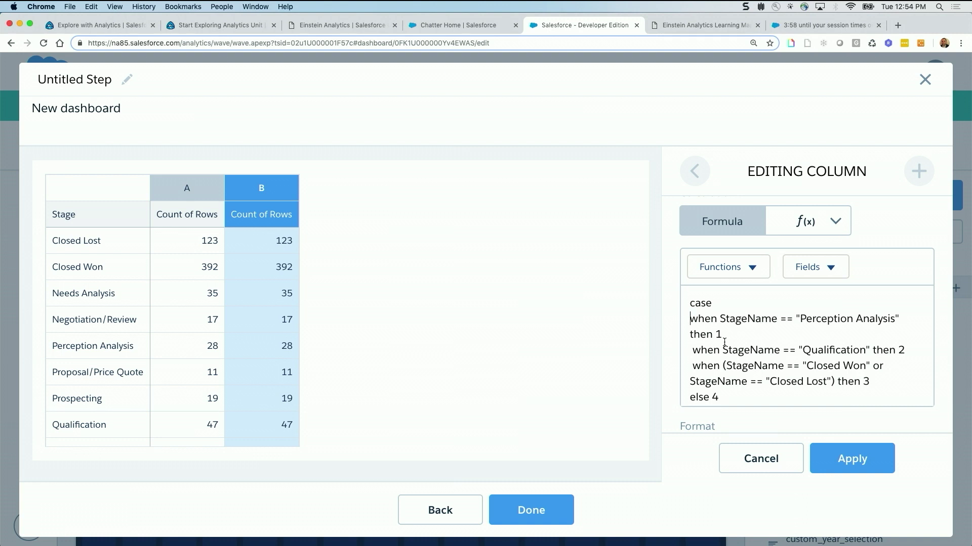
pyautogui.scroll(-1, 725, 332)
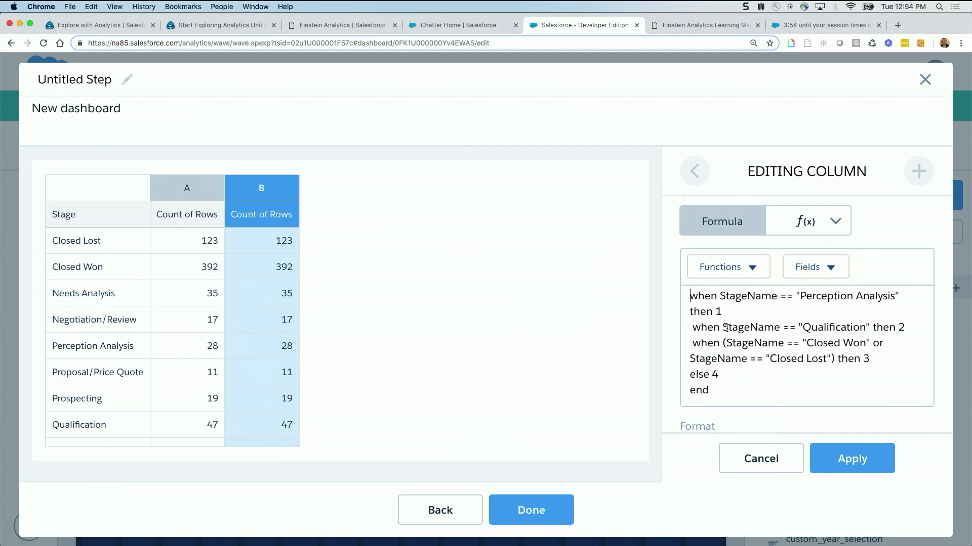
pyautogui.scroll(1, 726, 328)
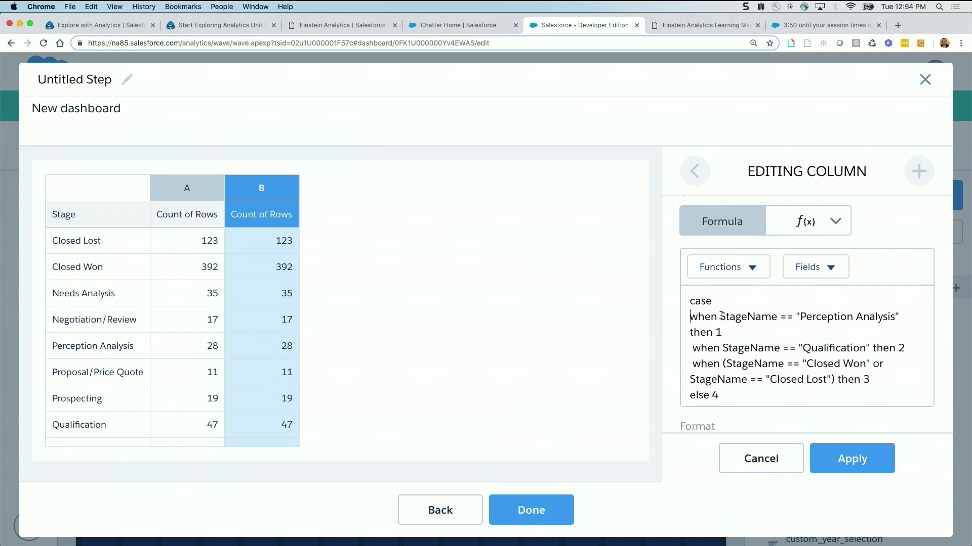
pyautogui.click(721, 316)
pyautogui.write("'")
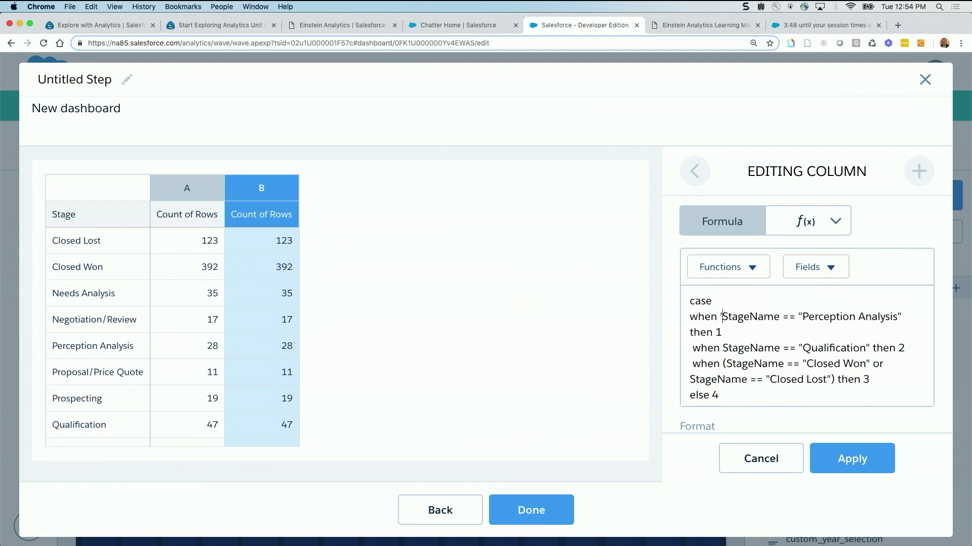
pyautogui.click(780, 317)
pyautogui.write("'")
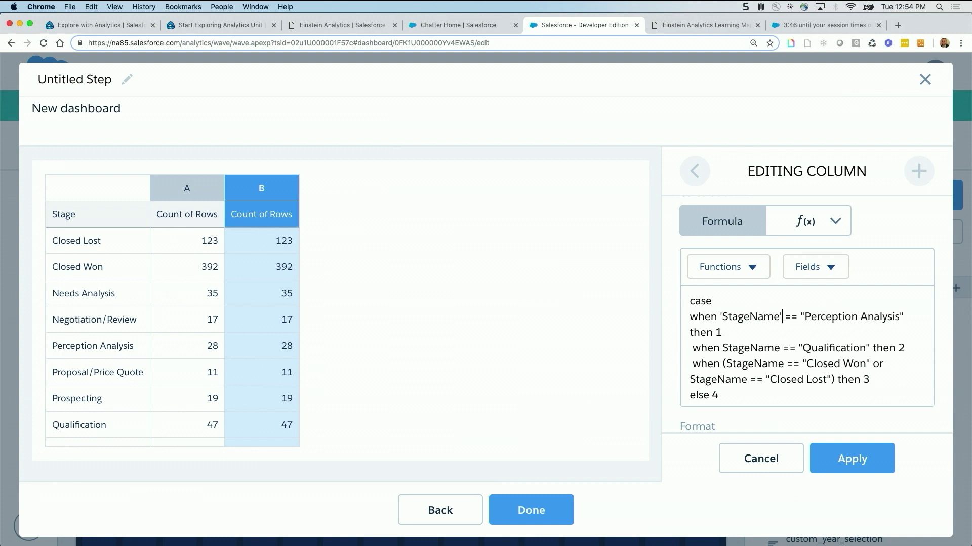
pyautogui.click(780, 317)
pyautogui.press('BackSpace')
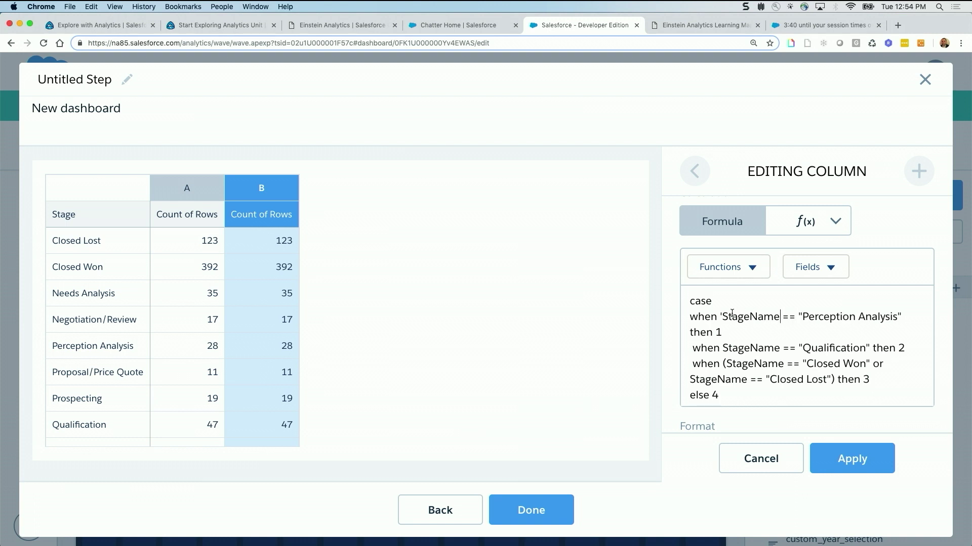
pyautogui.click(723, 316)
pyautogui.press('BackSpace')
pyautogui.press('BackSpace')
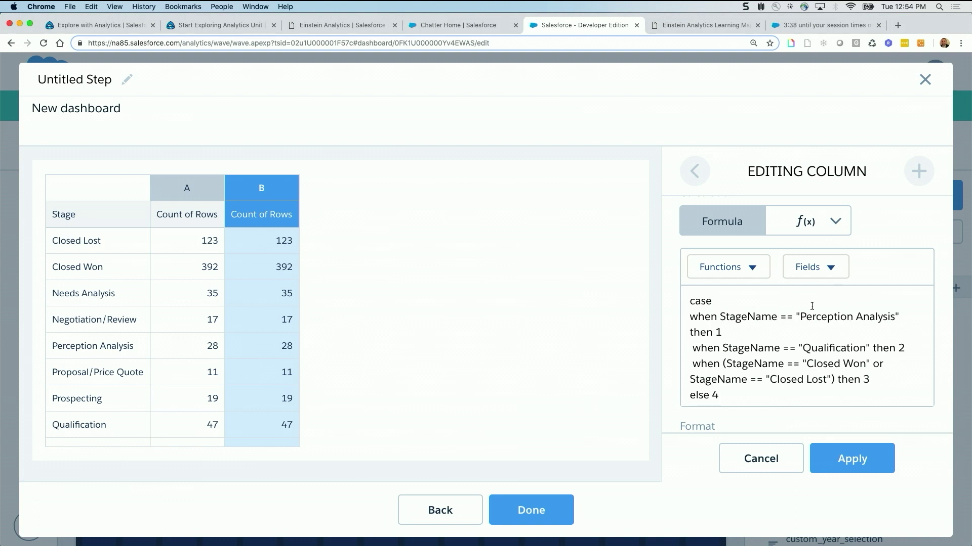
# - Apply the completed stage-order CASE formula to the hidden_order column
pyautogui.click(795, 317)
pyautogui.scroll(-1, 757, 341)
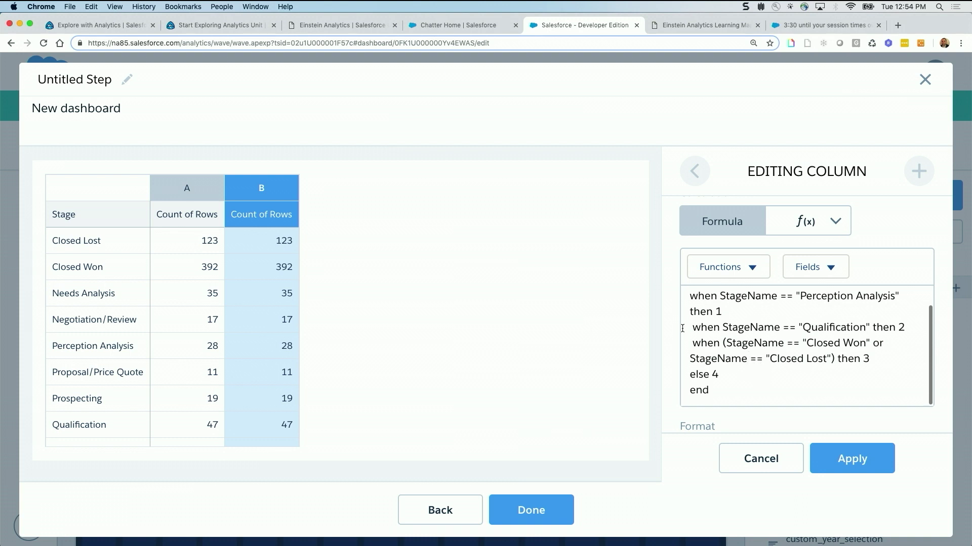
pyautogui.scroll(-1, 775, 400)
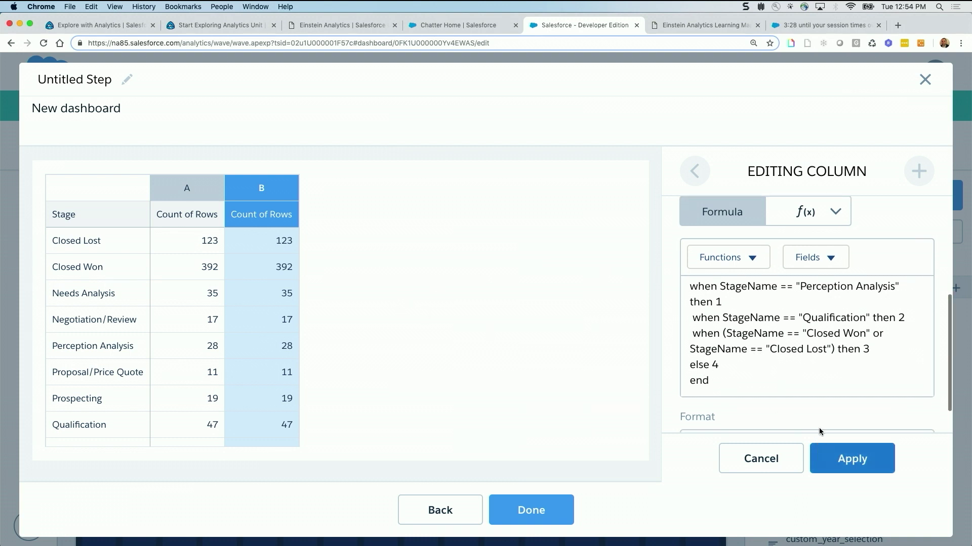
pyautogui.click(841, 462)
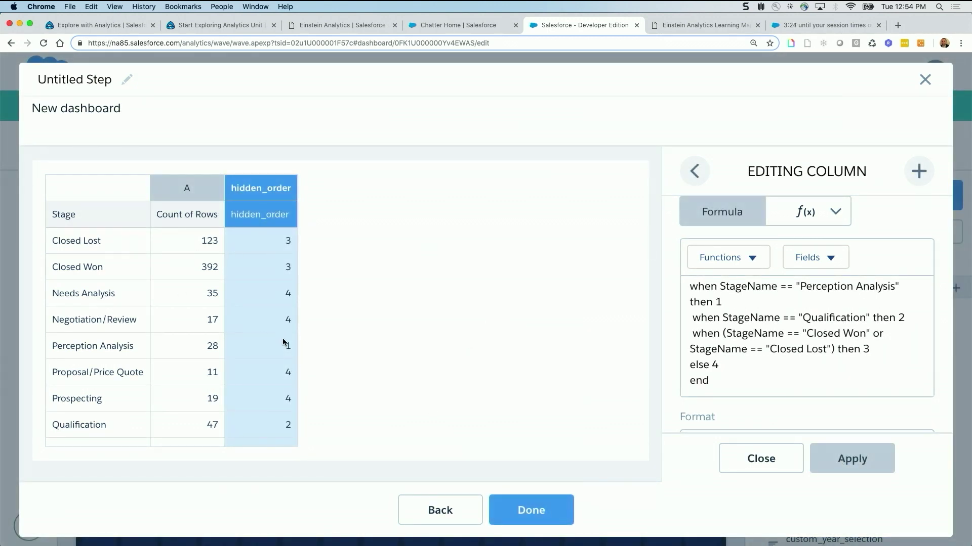
# - Close the formula editor and sort the table ascending by hidden_order
pyautogui.click(762, 456)
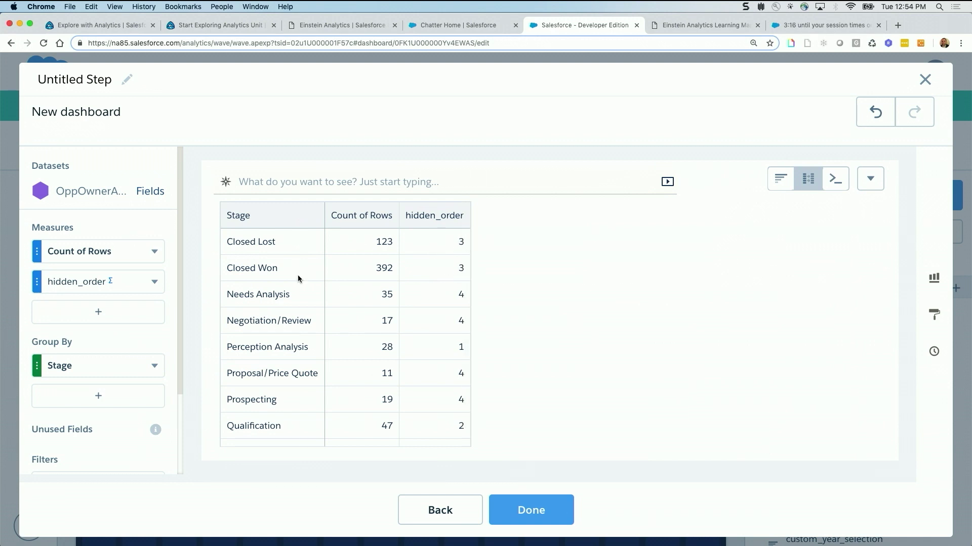
pyautogui.click(154, 282)
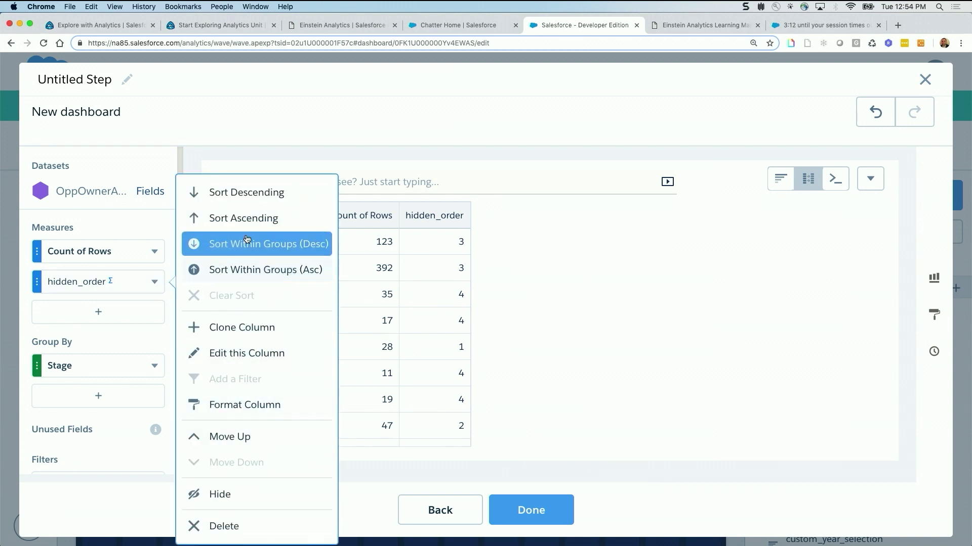
pyautogui.click(245, 218)
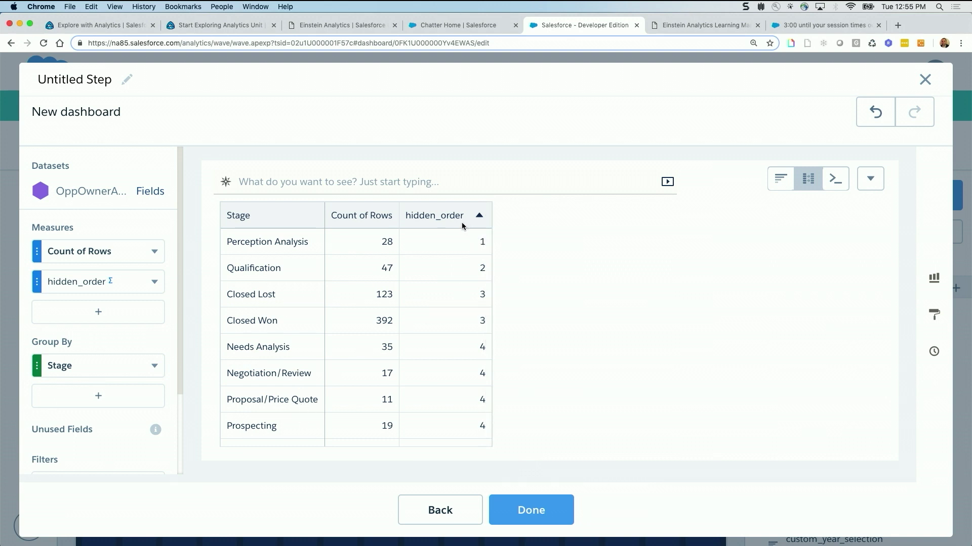
# - Hide the hidden_order column and switch the table to a bar chart
pyautogui.click(154, 282)
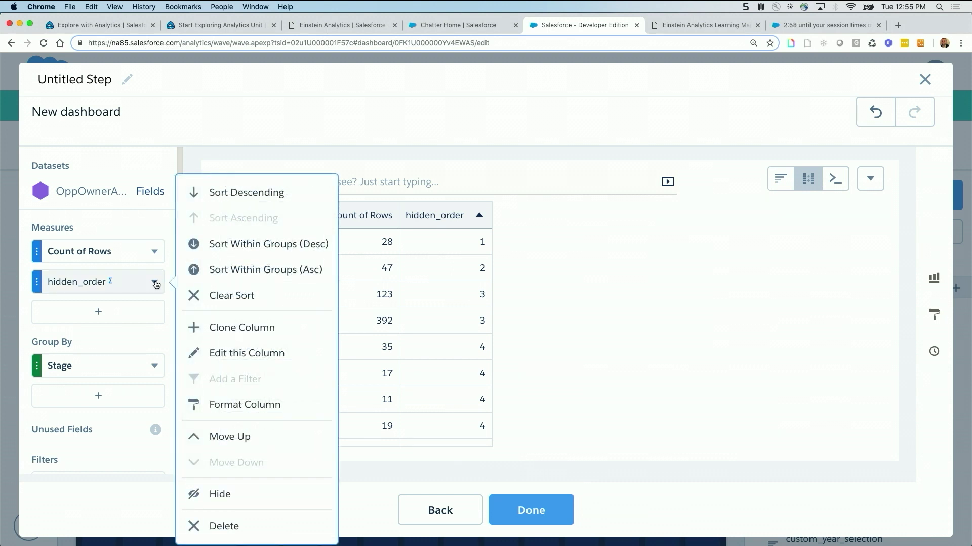
pyautogui.click(219, 496)
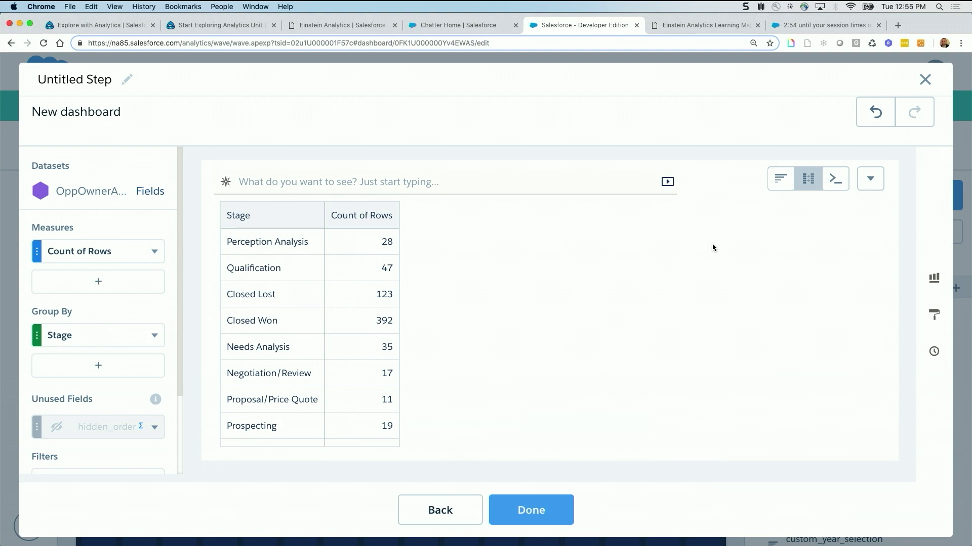
pyautogui.click(781, 179)
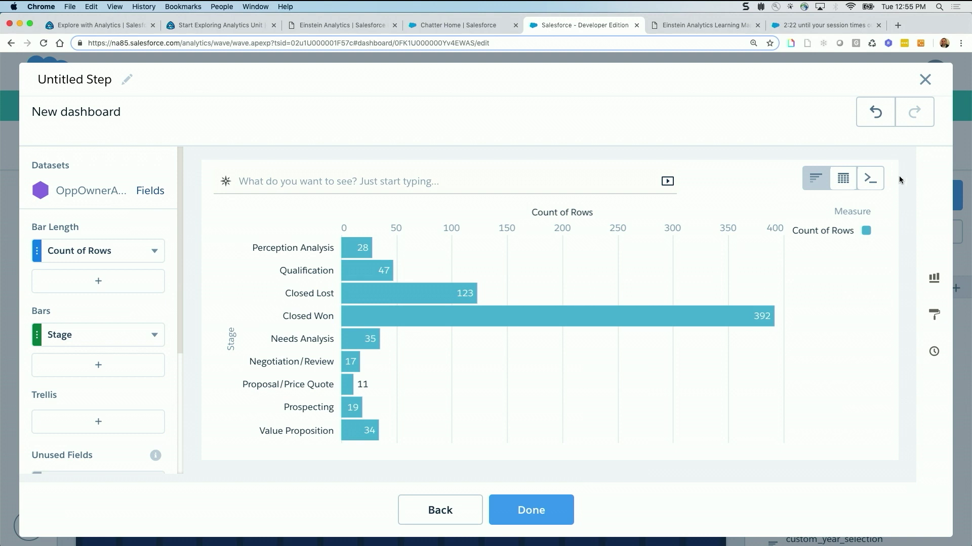
# - Open the step's change history panel
pyautogui.click(932, 352)
# - Revert to the Initial View, group bars by CustomStageOrder, then close history and the step editor
pyautogui.scroll(-10, 807, 420)
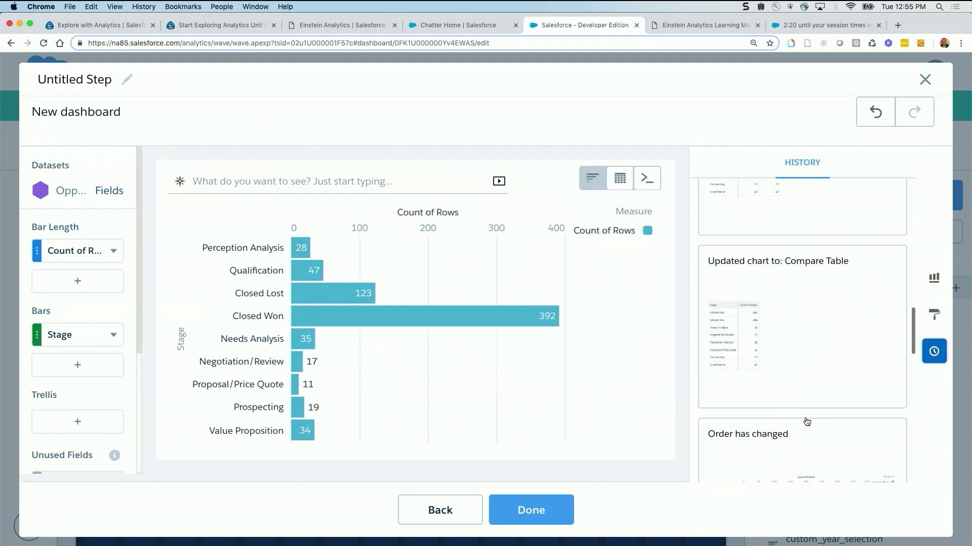
pyautogui.click(806, 422)
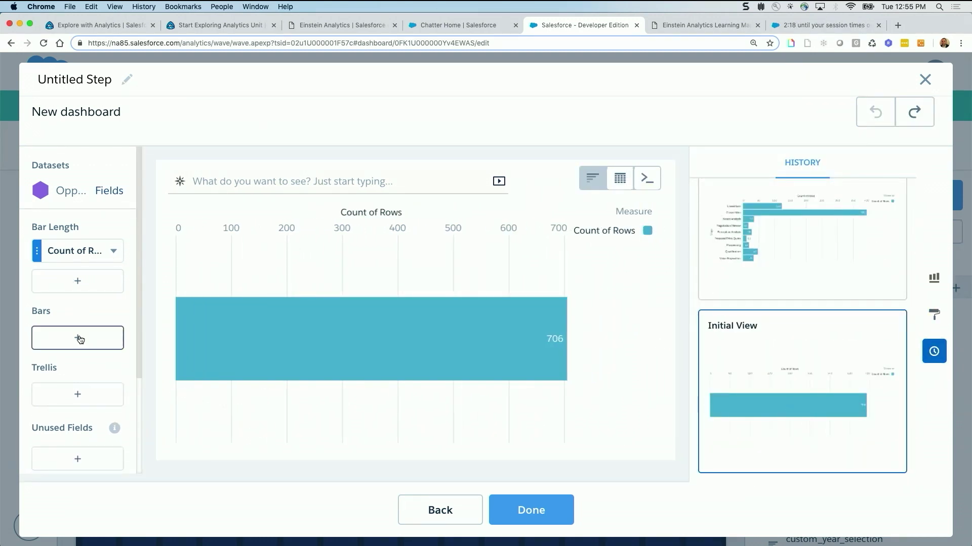
pyautogui.click(78, 337)
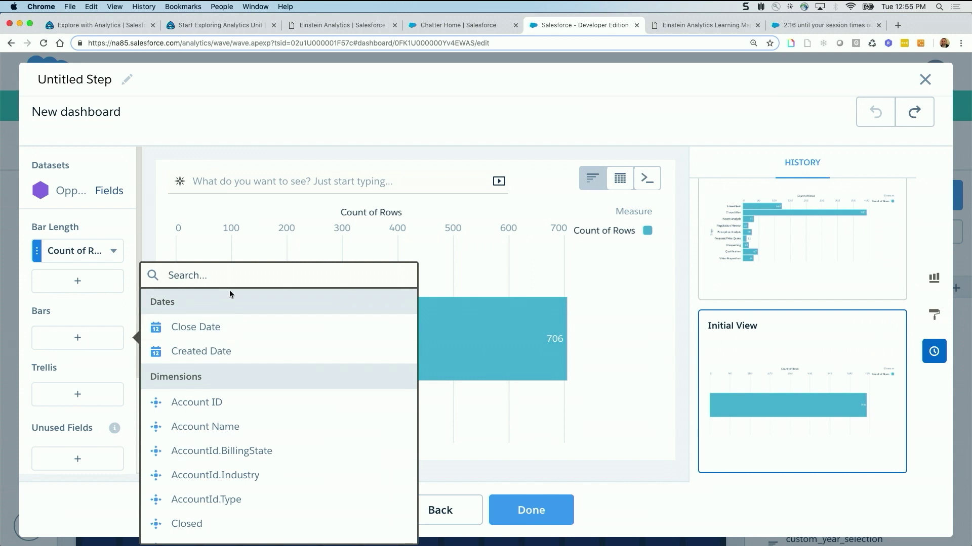
pyautogui.write('cu')
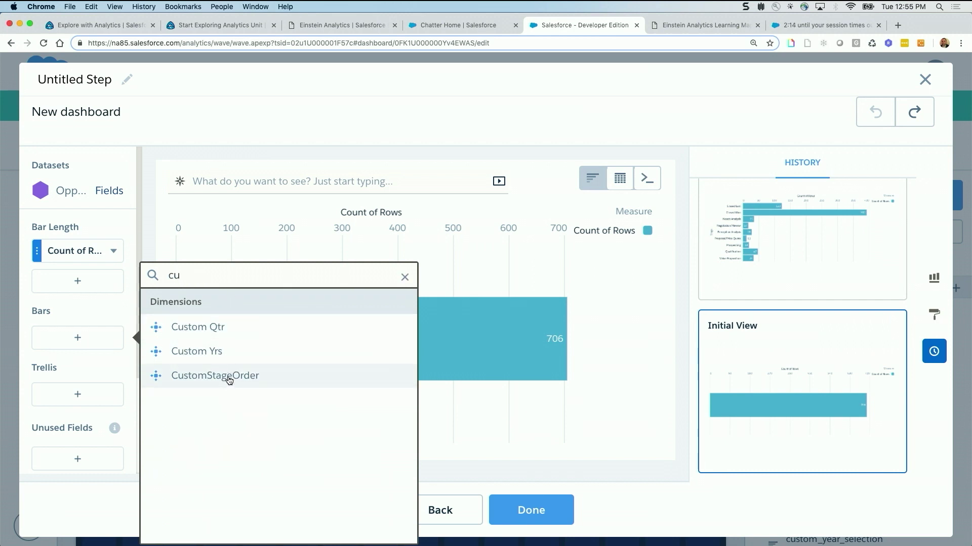
pyautogui.click(226, 377)
pyautogui.click(934, 352)
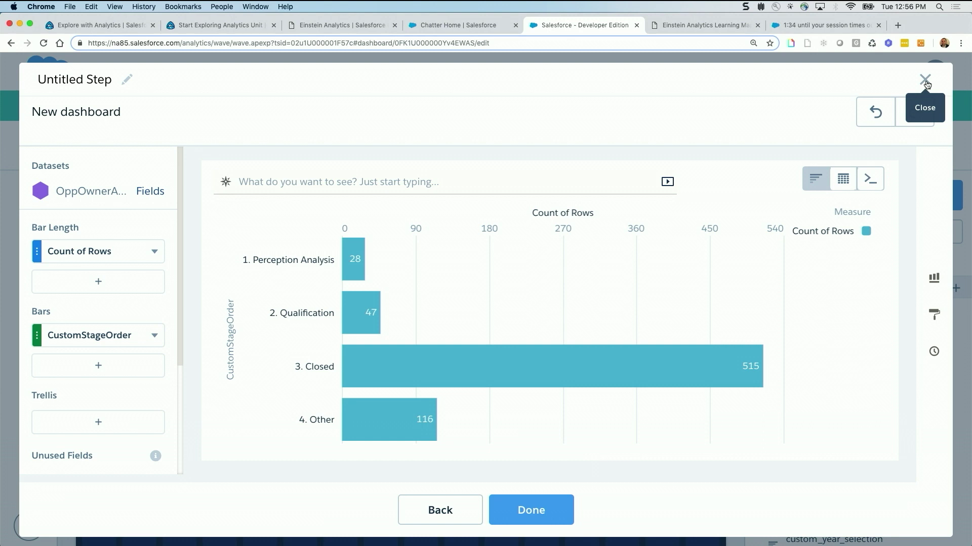
pyautogui.click(925, 81)
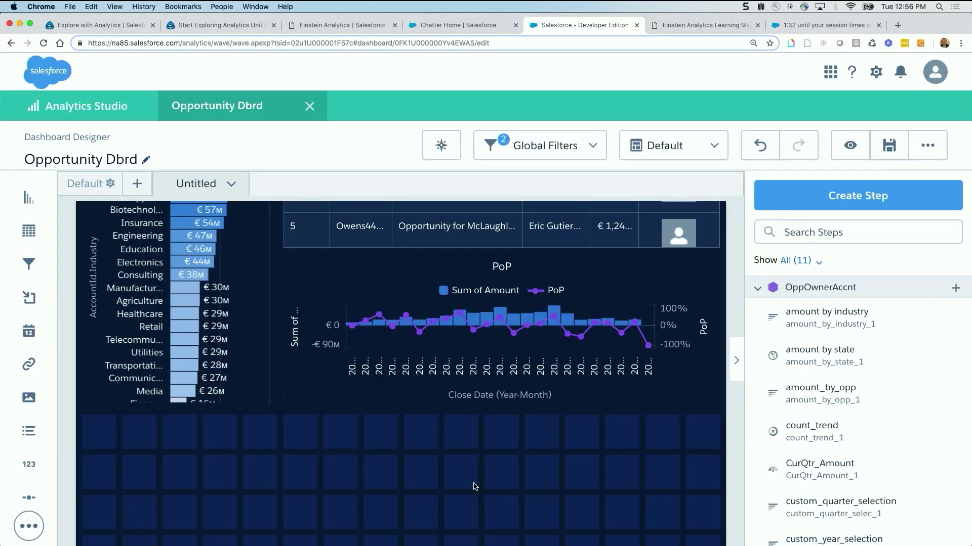